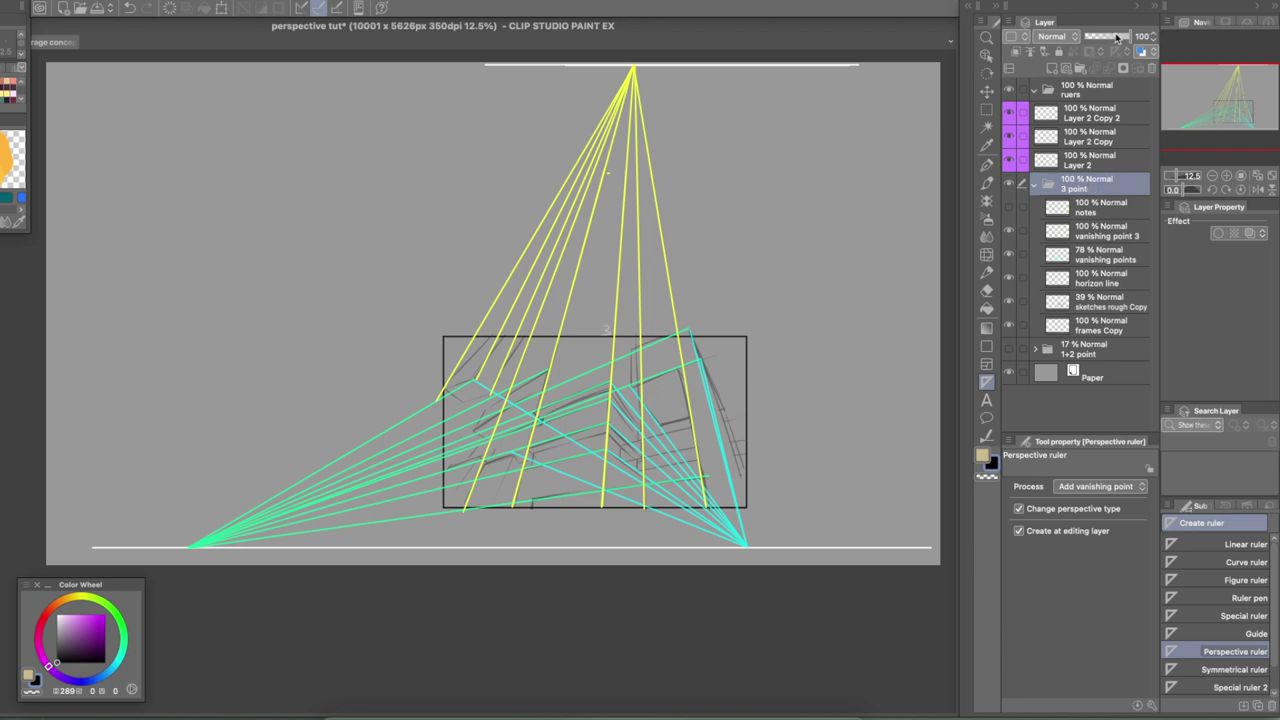
Step: Dim the 3 point folder to 44% opacity and check its vanishing point layers by hiding and reshowing them
mouse_move(1117, 37)
mouse_down()
mouse_move(1097, 36)
mouse_move(1109, 36)
mouse_up()
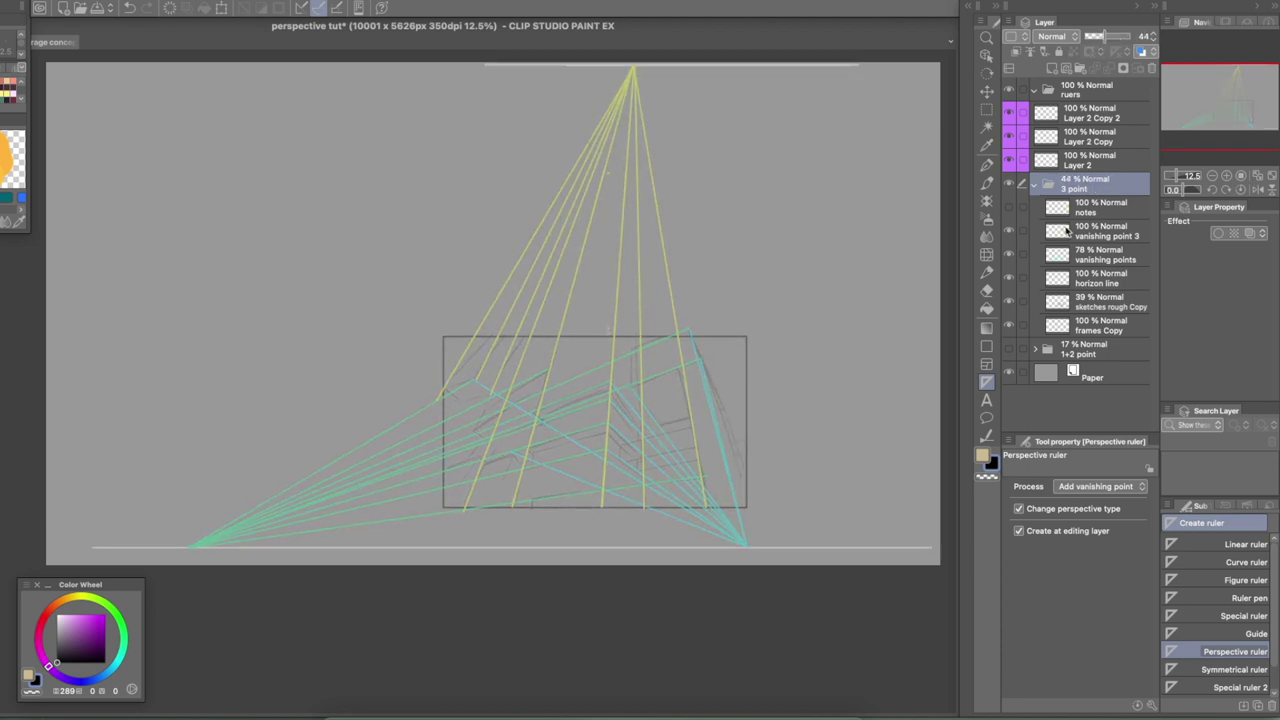
click(1010, 255)
click(1010, 255)
click(1010, 231)
click(1010, 231)
click(1040, 228)
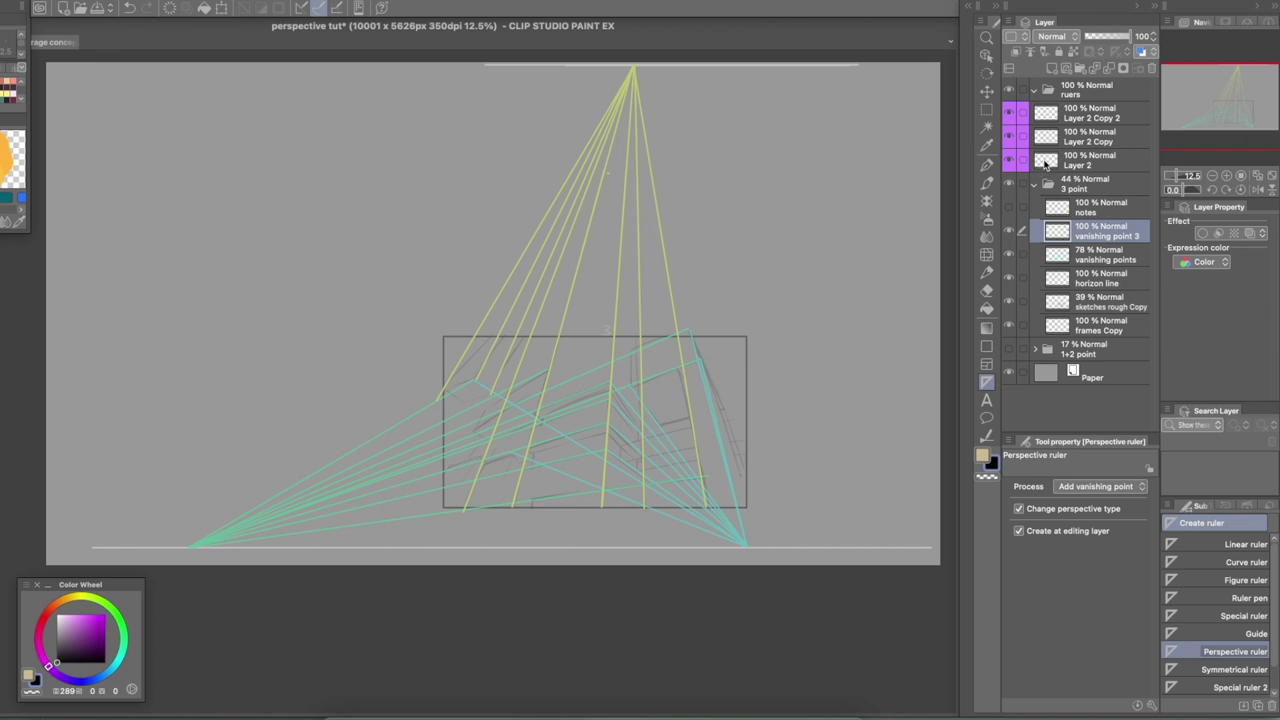
Step: Lower the opacity of the 3 point folder to 20%
click(1227, 176)
drag(1207, 107, 1217, 99)
click(1096, 185)
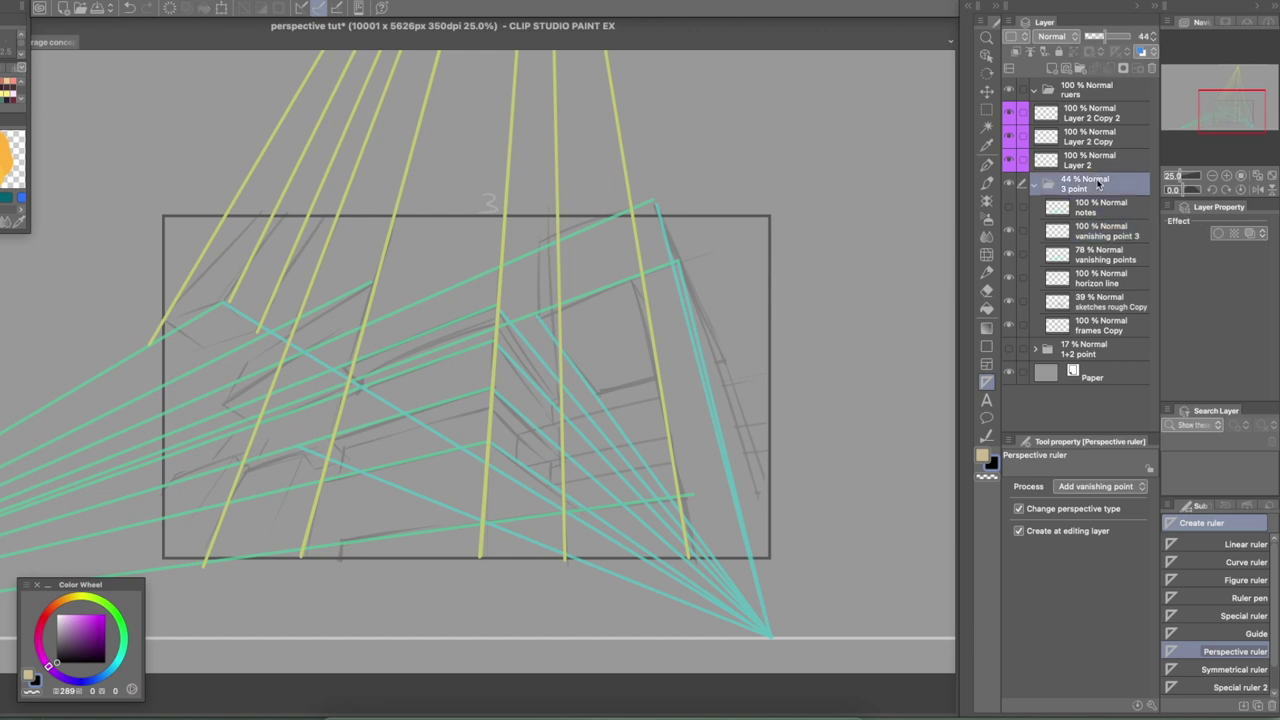
click(1094, 37)
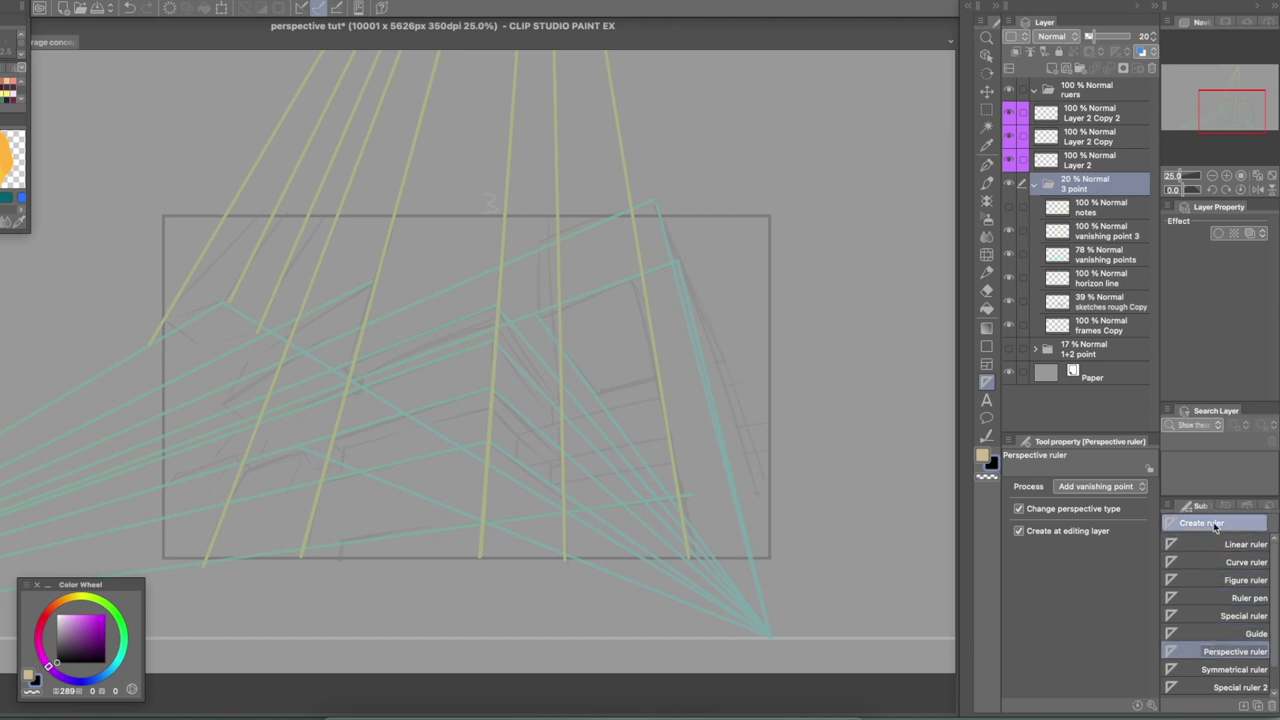
Step: Choose the Perspective ruler sub tool and make Layer 2 the editing layer
click(1225, 670)
click(1236, 653)
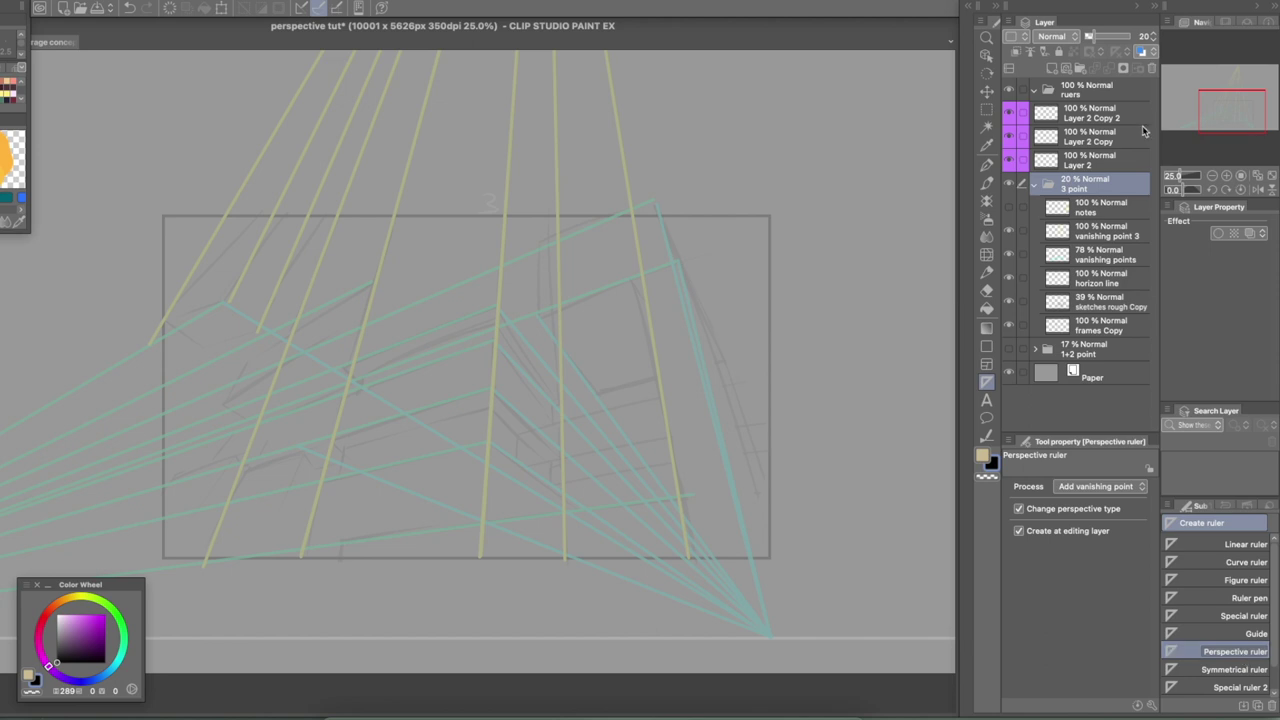
click(1080, 158)
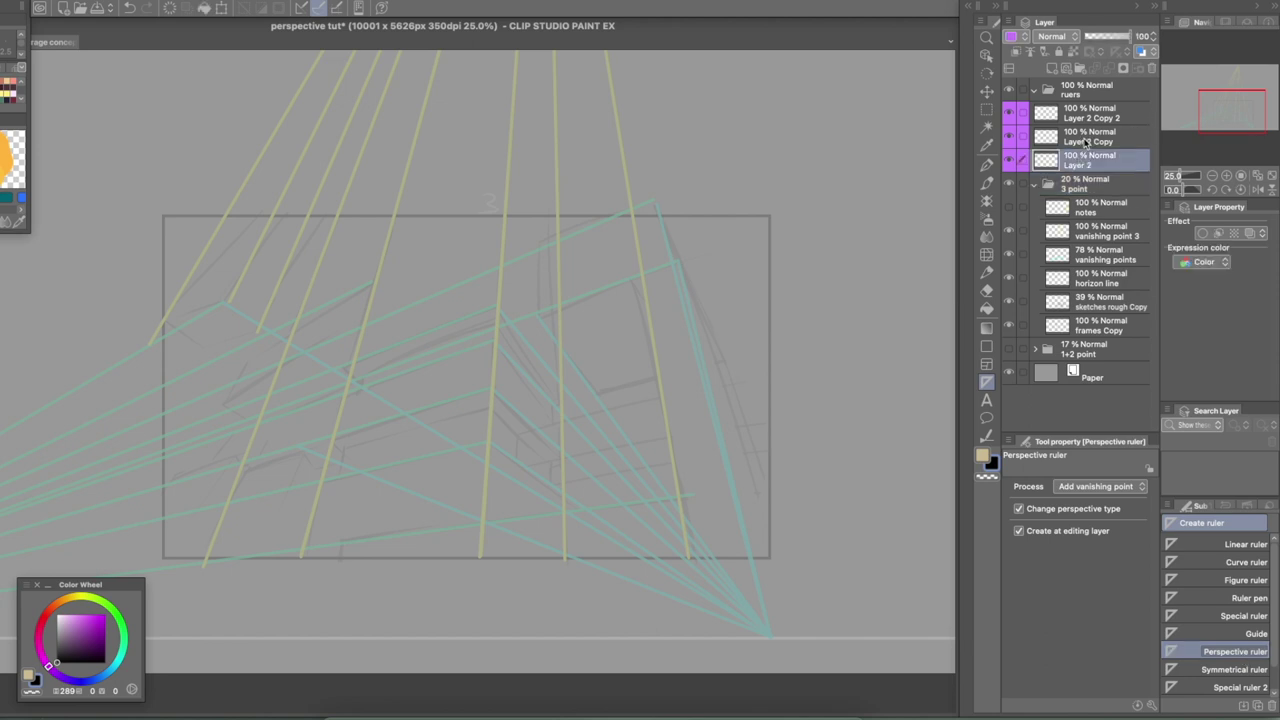
click(1087, 137)
click(1087, 115)
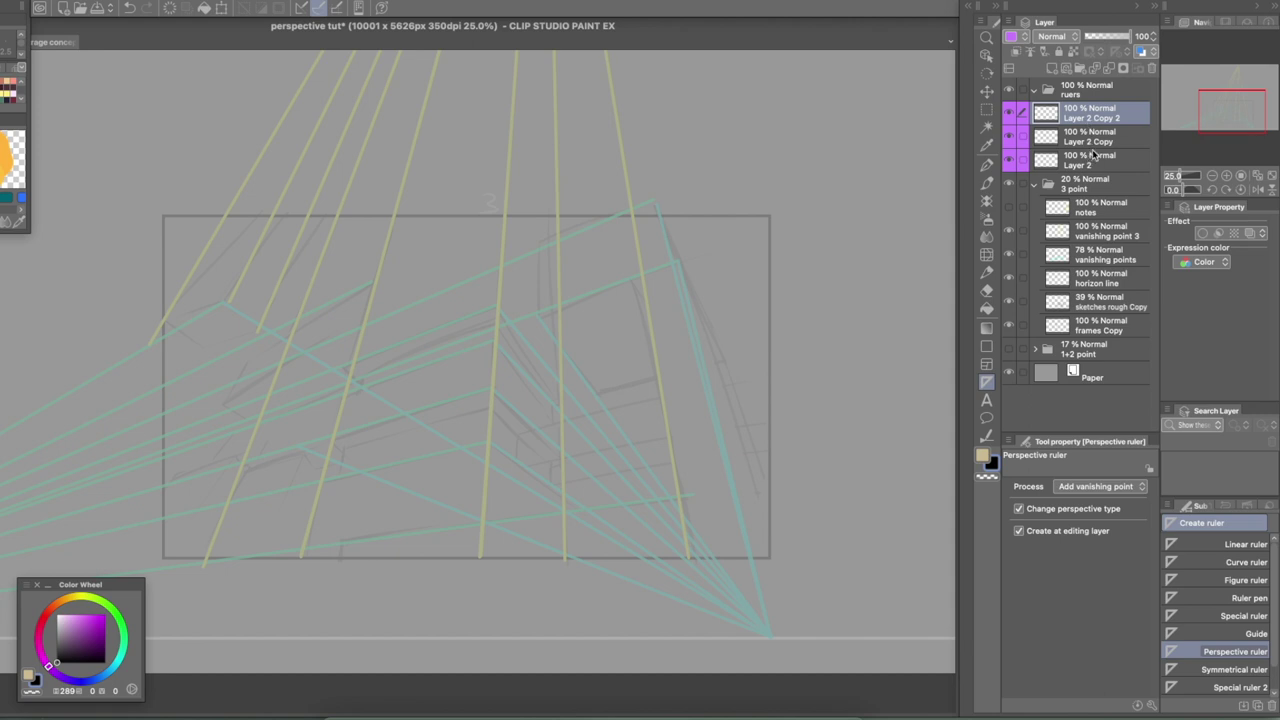
click(1099, 158)
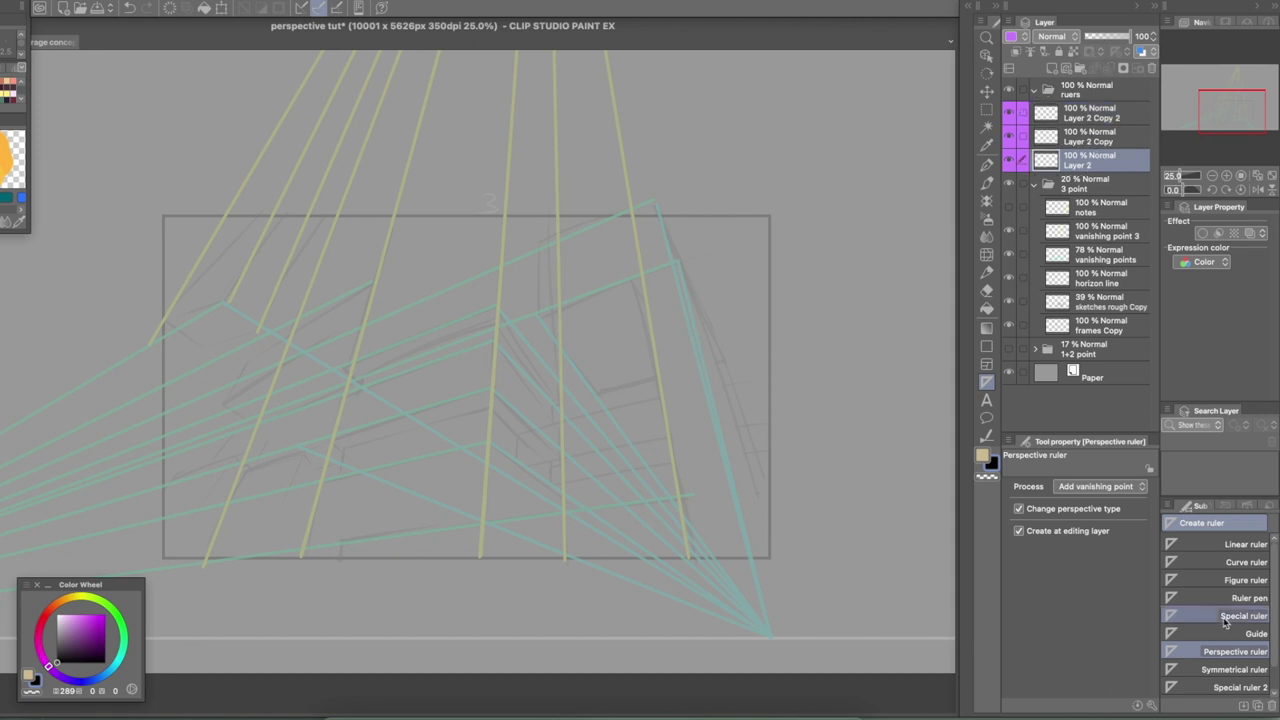
Step: Try to create a perspective ruler with Create at editing layer disabled, and remove the resulting ruler layer
click(1019, 531)
drag(712, 538, 470, 220)
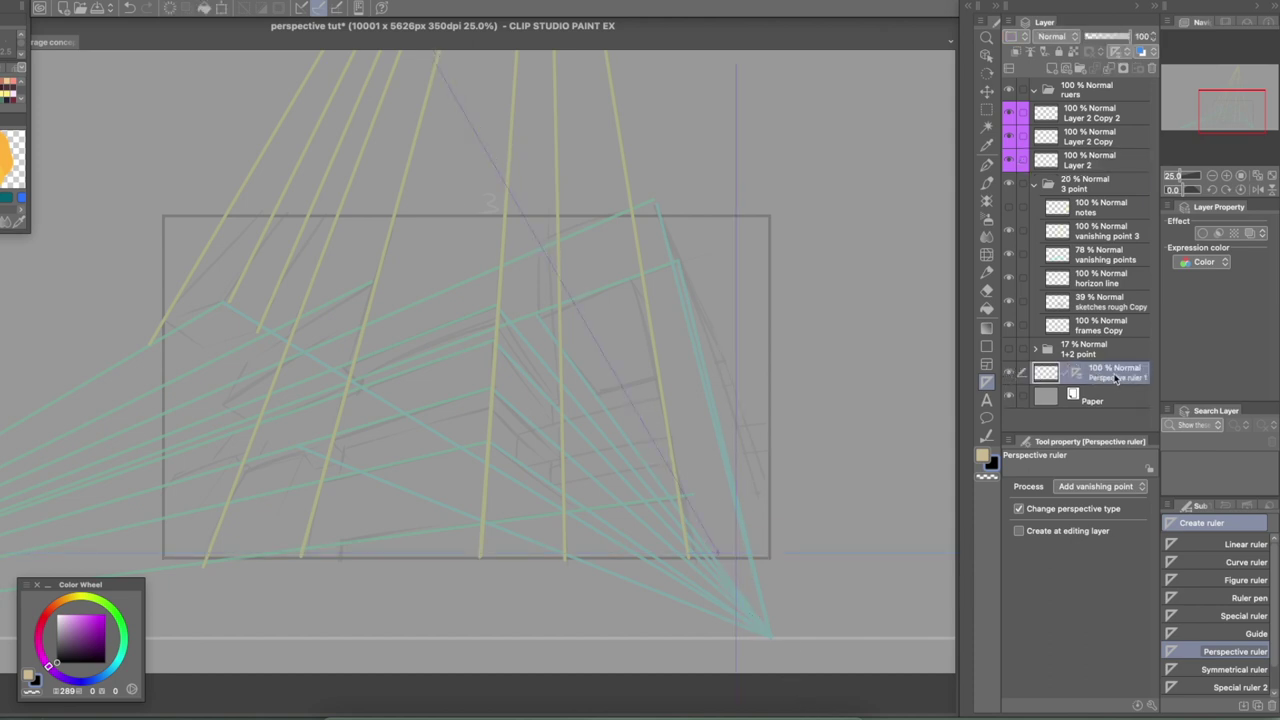
drag(1097, 378, 1110, 160)
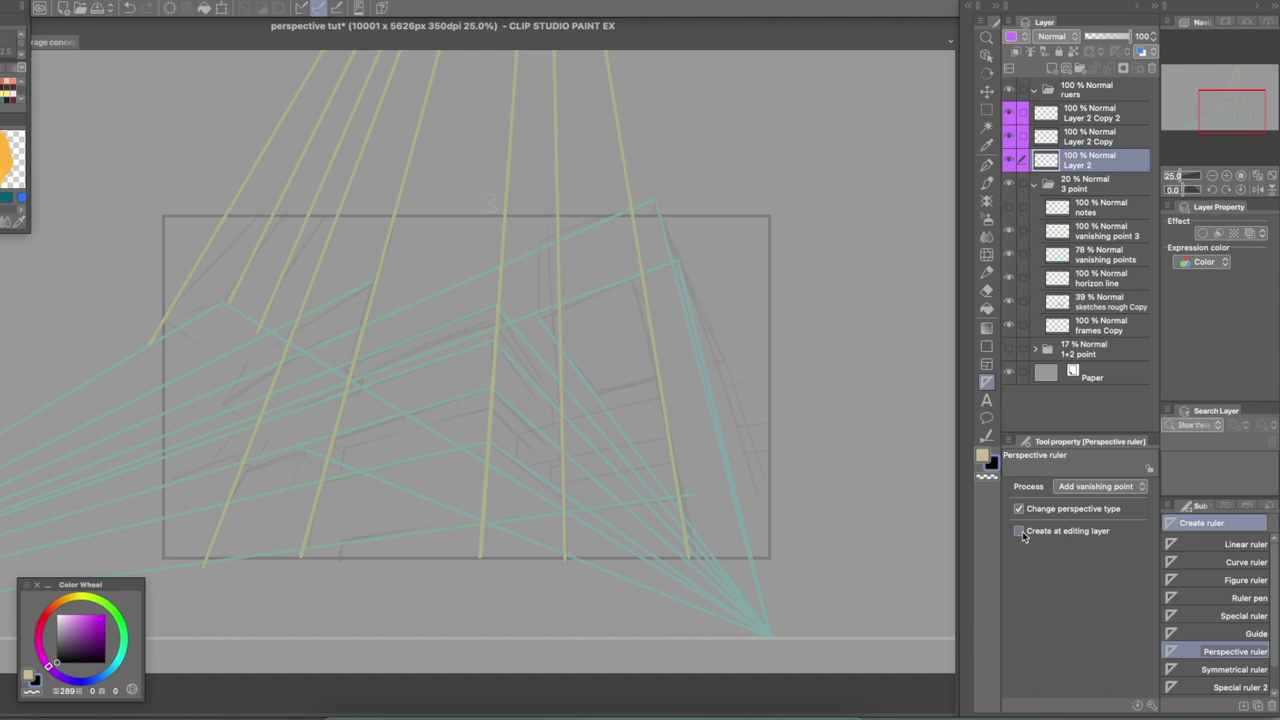
Step: Enable Create at editing layer and draw a perspective ruler guide on Layer 2 along the steep cyan line from the lower-right vanishing point
click(1020, 532)
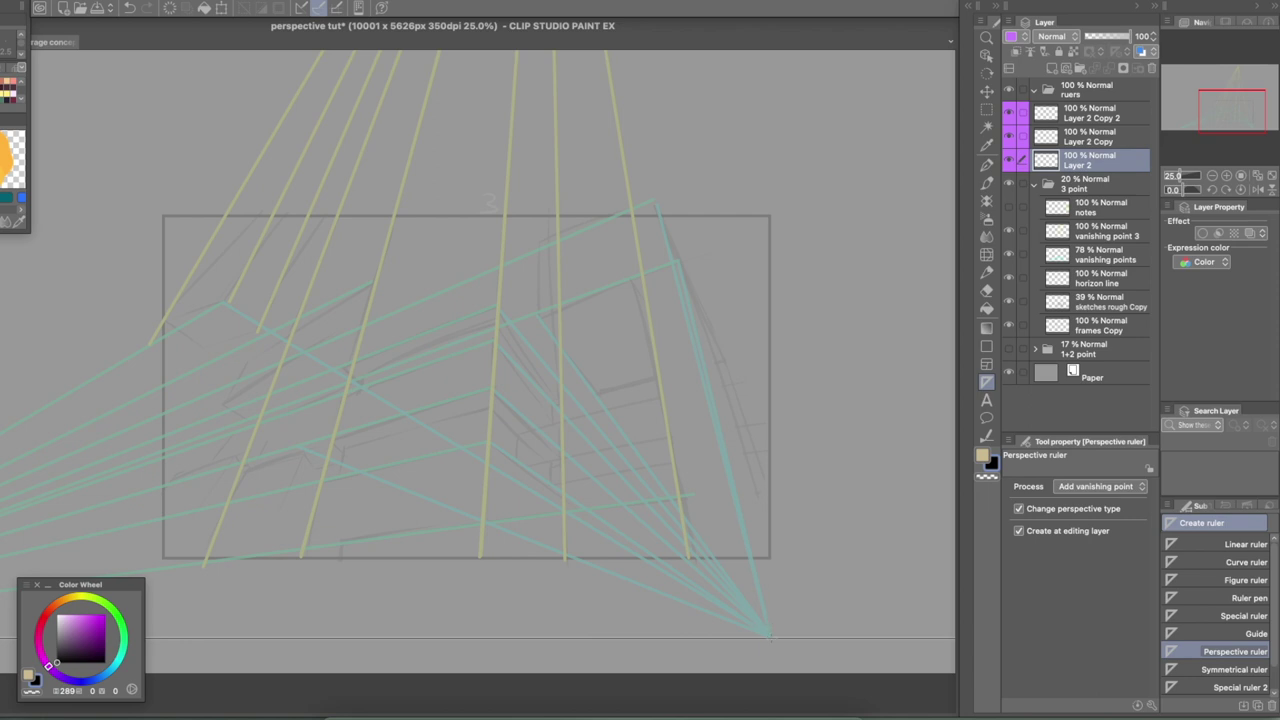
drag(770, 634, 726, 466)
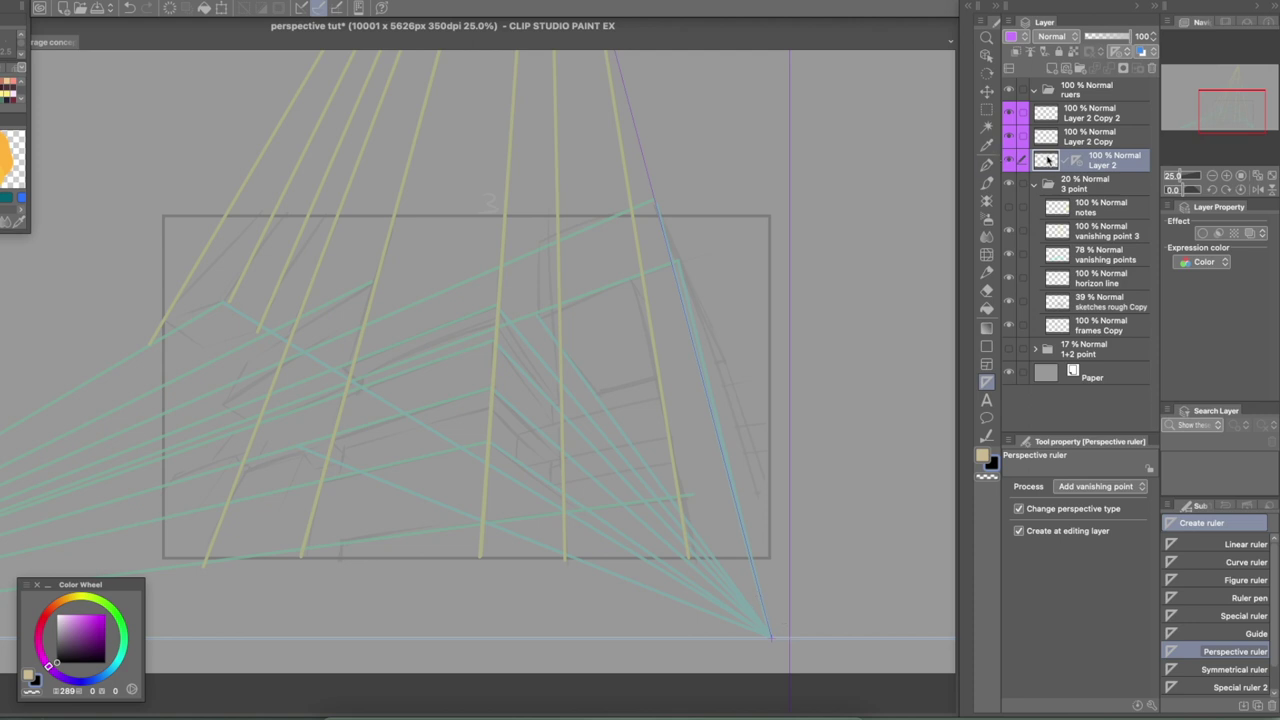
Step: Draw black G-pen test strokes on Layer 2 that snap toward the vanishing point, vertically and horizontally
click(987, 164)
click(989, 459)
drag(775, 624, 775, 254)
key(ctrl+z)
drag(738, 522, 633, 147)
mouse_move(738, 573)
mouse_down()
mouse_move(700, 480)
mouse_move(537, 198)
mouse_up()
drag(718, 600, 325, 310)
drag(660, 590, 238, 408)
mouse_move(596, 610)
mouse_down()
mouse_move(413, 583)
mouse_move(198, 626)
mouse_up()
drag(608, 631, 240, 665)
drag(825, 462, 808, 134)
drag(843, 564, 843, 232)
drag(866, 602, 956, 566)
drag(856, 561, 956, 490)
drag(838, 574, 837, 256)
drag(788, 652, 221, 652)
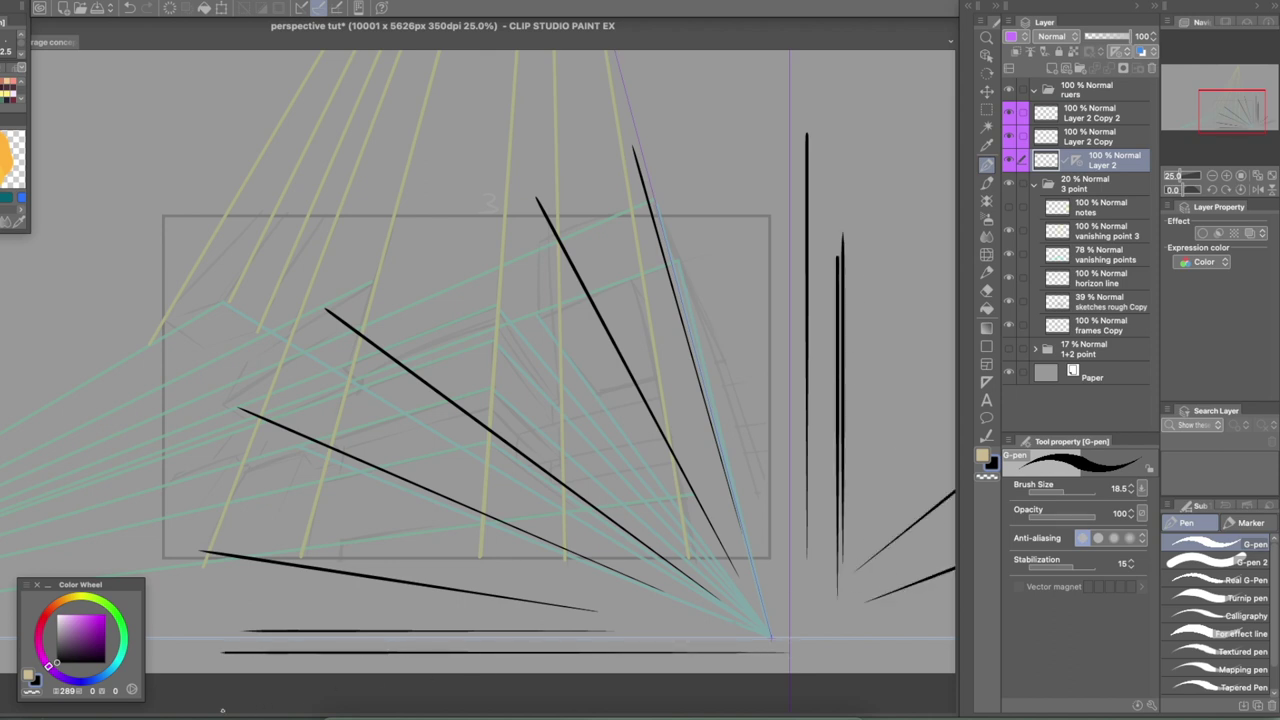
Step: Try a horizontal and a vertical stroke inside the frame, and remove all test strokes from Layer 2
drag(742, 501, 282, 500)
drag(597, 568, 597, 212)
key(ctrl+z)
key(ctrl+z)
click(170, 9)
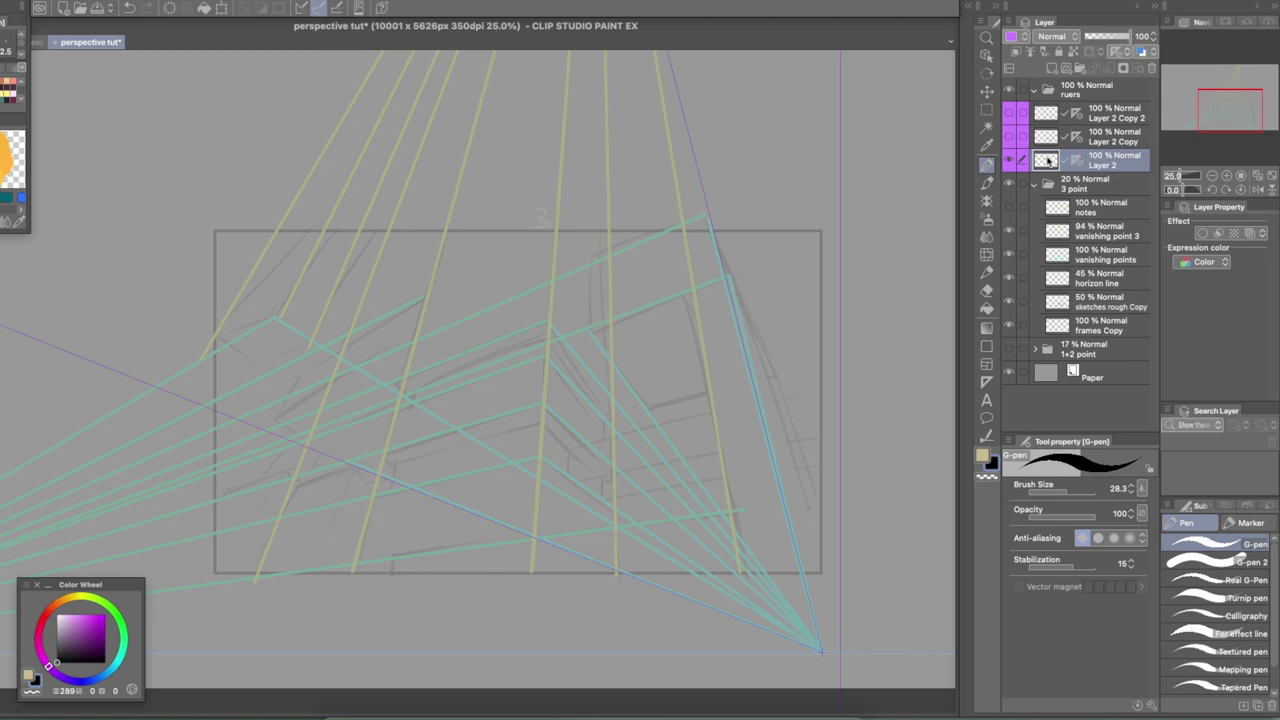
Step: Disable the perspective ruler on Layer 2 and draw freehand circles over the right half of the frame with the G-pen
click(1013, 158)
click(1016, 160)
click(1016, 160)
click(1016, 160)
click(1077, 160)
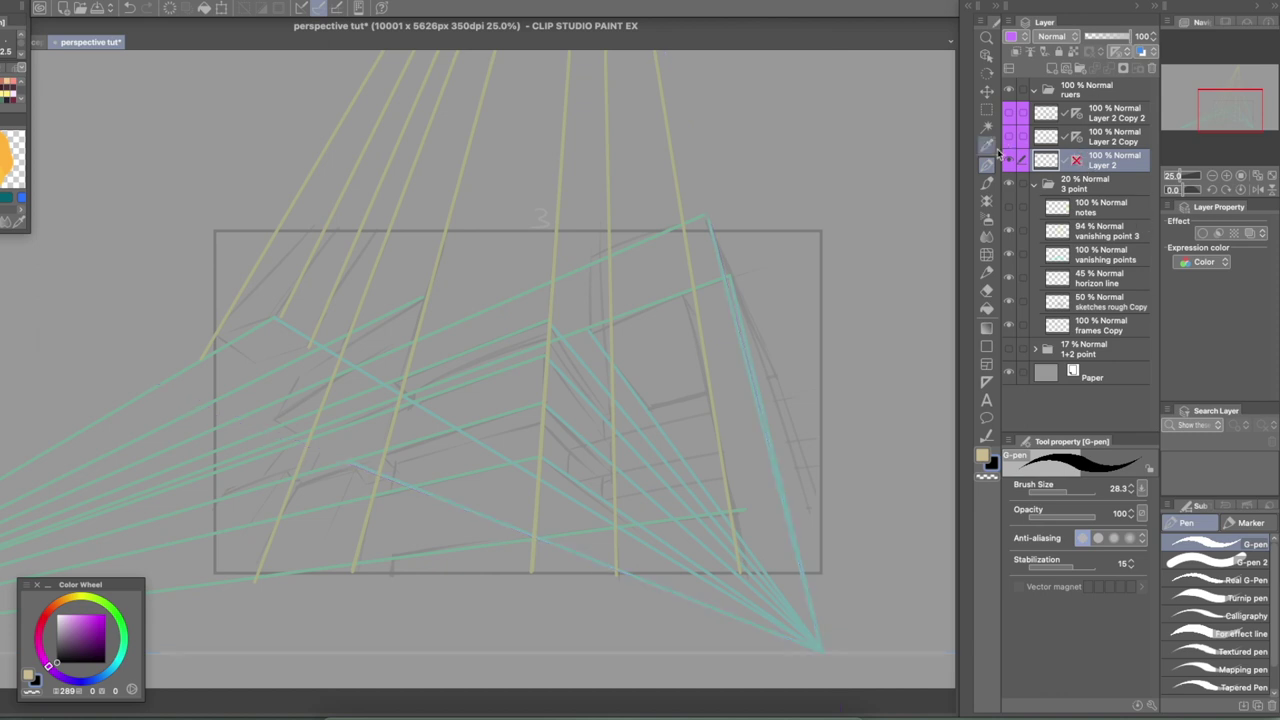
mouse_move(488, 432)
mouse_down()
mouse_move(734, 312)
mouse_move(474, 372)
mouse_move(720, 496)
mouse_move(627, 261)
mouse_up()
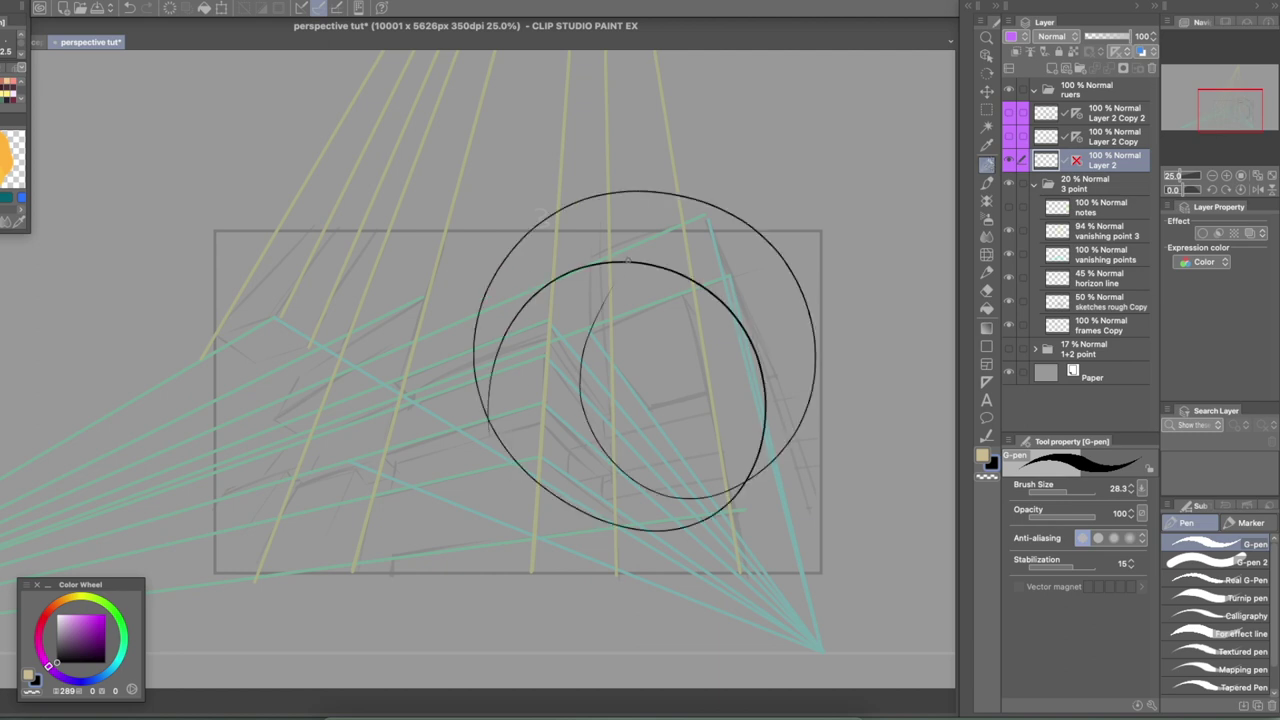
Step: Re-enable the ruler on Layer 2 and draw three straight G-pen strokes converging toward the lower-right vanishing point
click(1076, 160)
drag(800, 478, 762, 143)
drag(746, 482, 590, 118)
drag(700, 474, 462, 140)
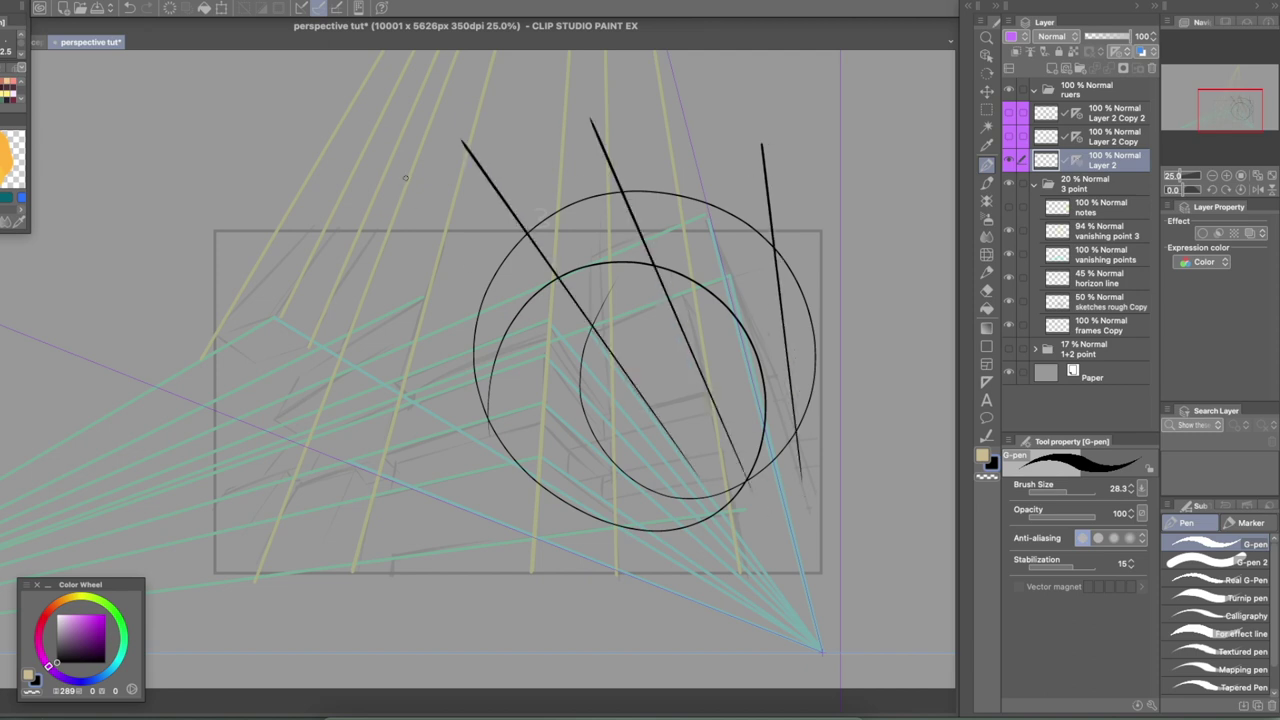
Step: Select the perspective ruler on Layer 2 at its vanishing point with the Object tool
click(988, 54)
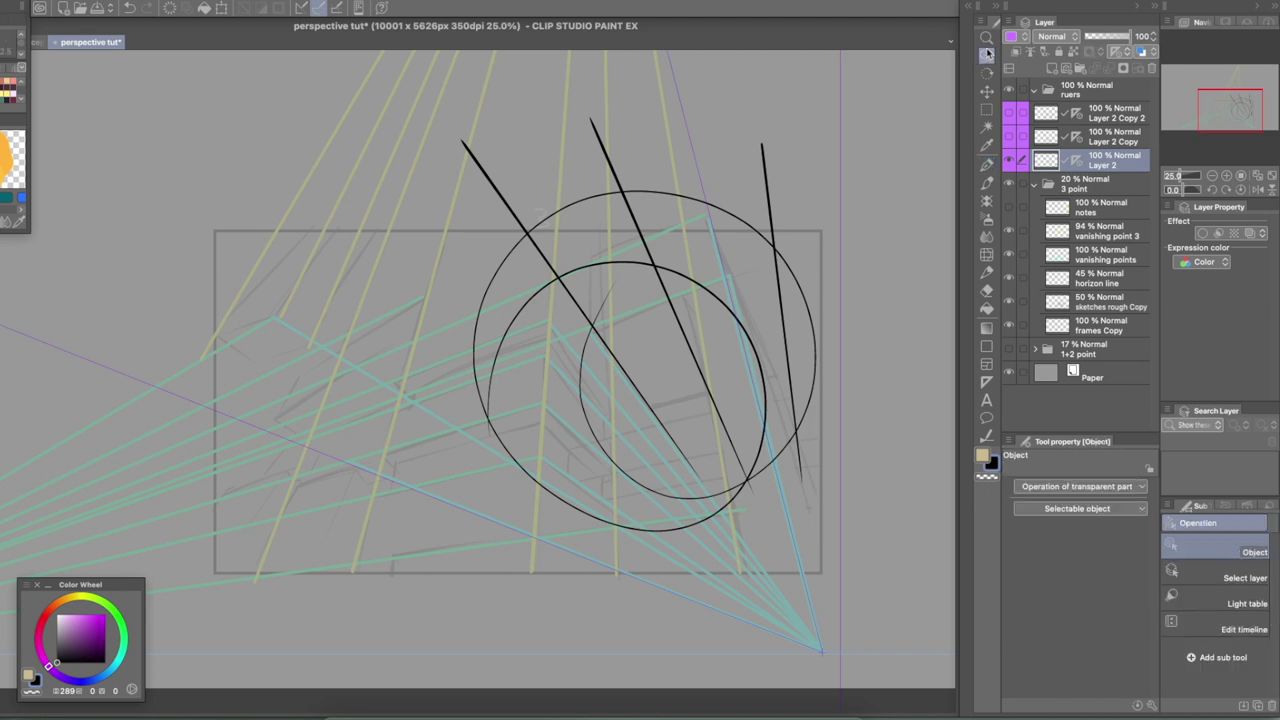
click(818, 653)
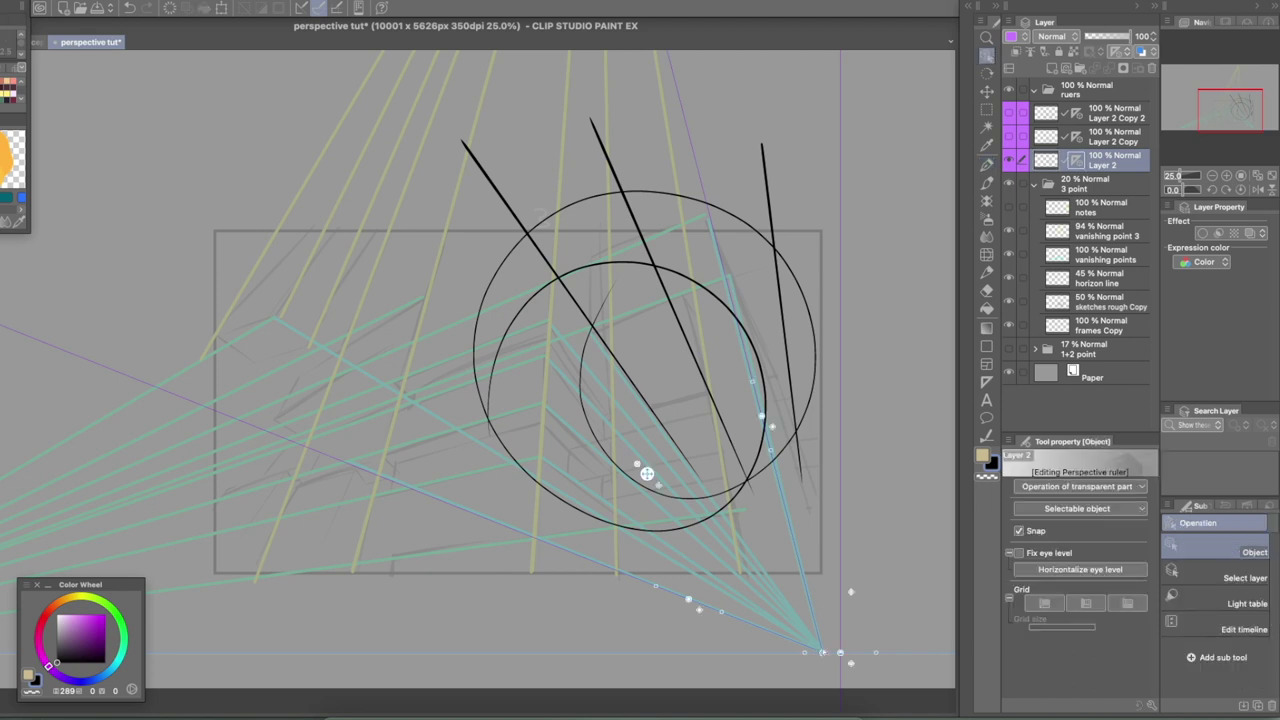
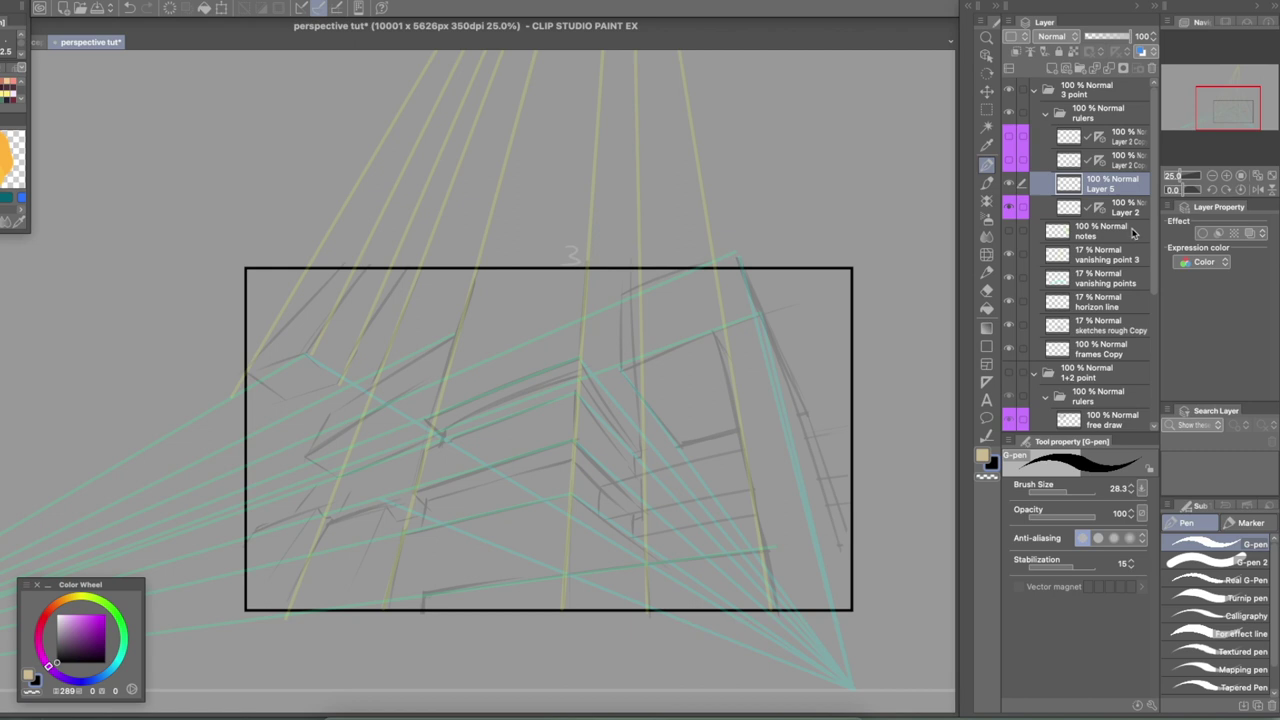
Step: Switch between Layer 2 and Layer 5 to compare when the perspective ruler is displayed
click(1082, 208)
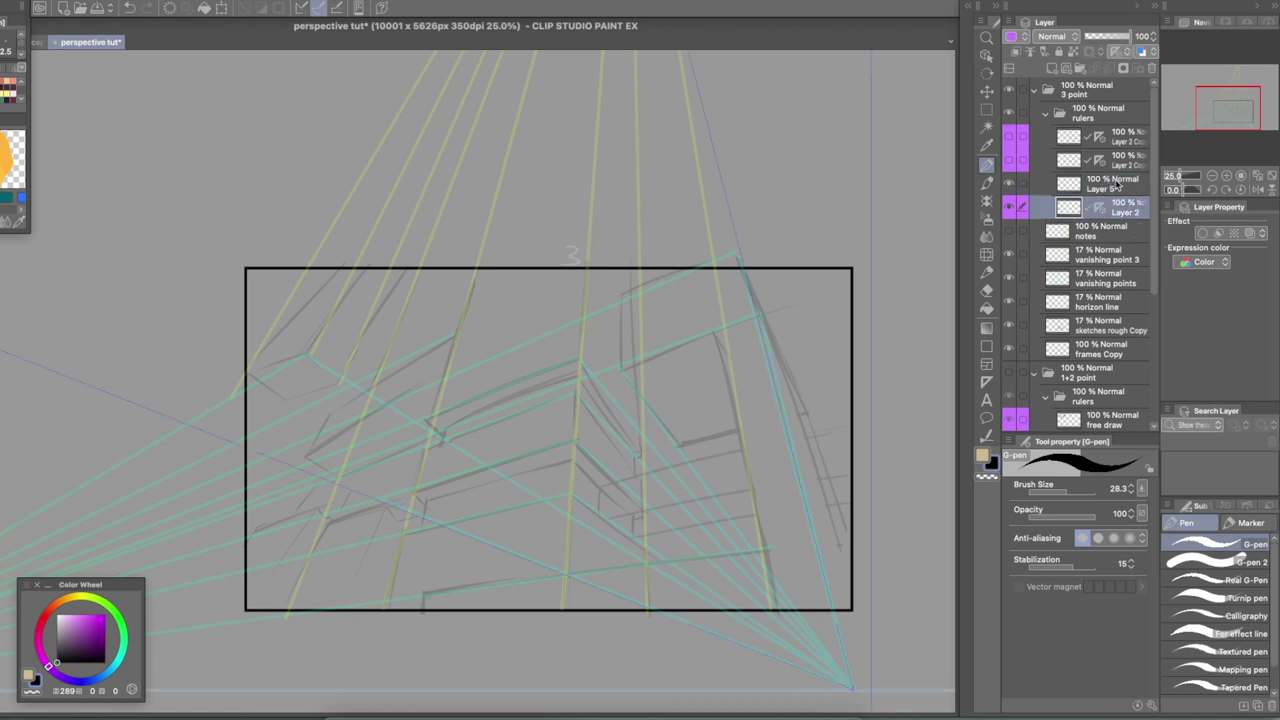
click(1120, 184)
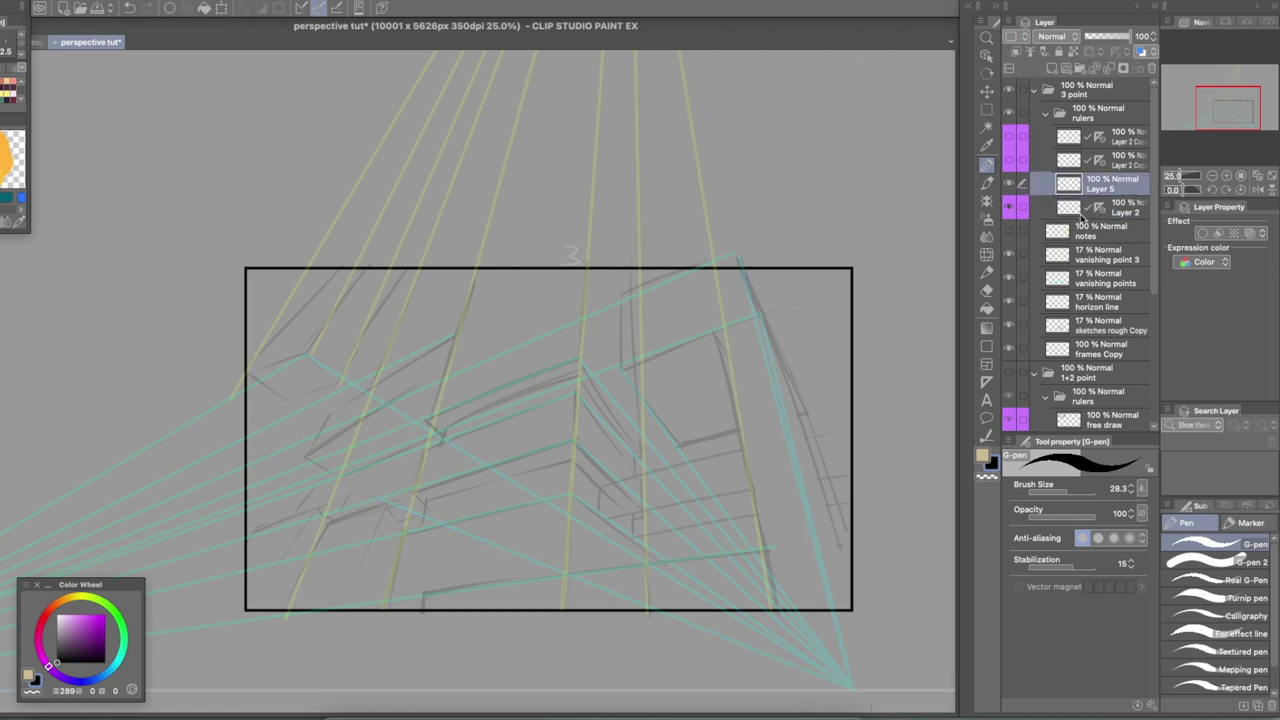
click(1066, 210)
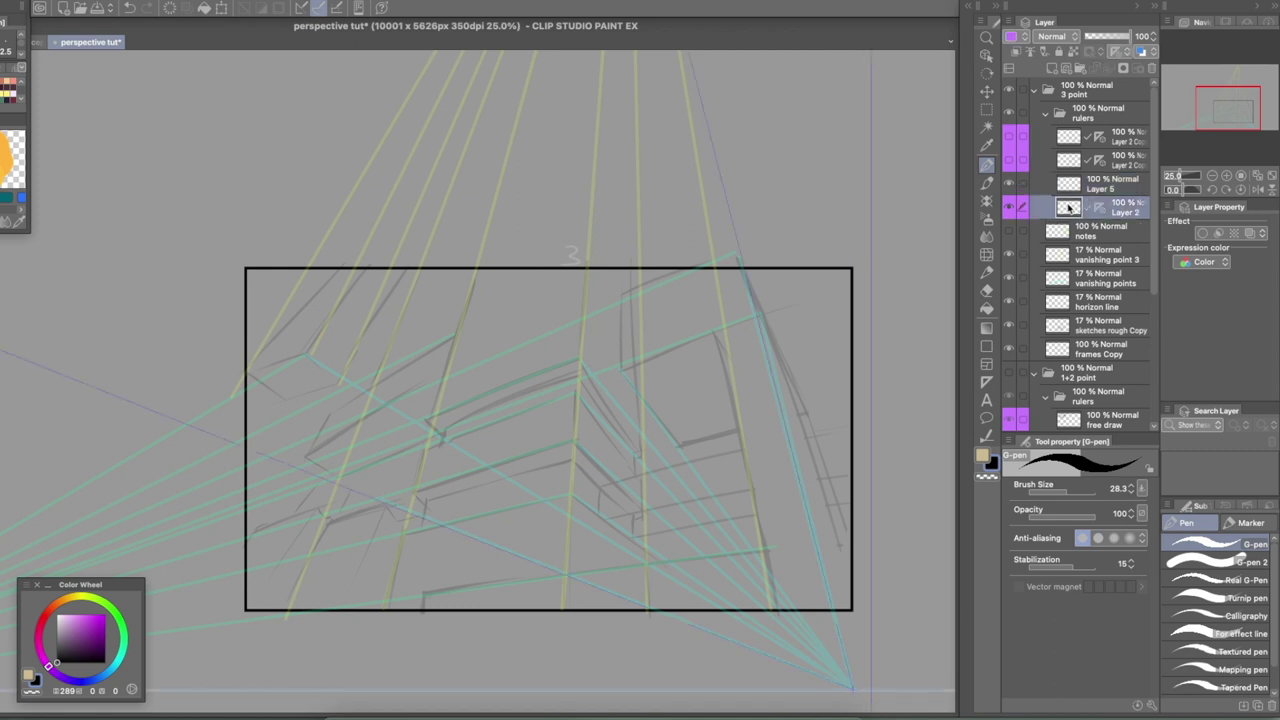
Step: Set the Layer 2 ruler to Show in All Layers, check it from Layer 5, and reselect Layer 2
click(1131, 51)
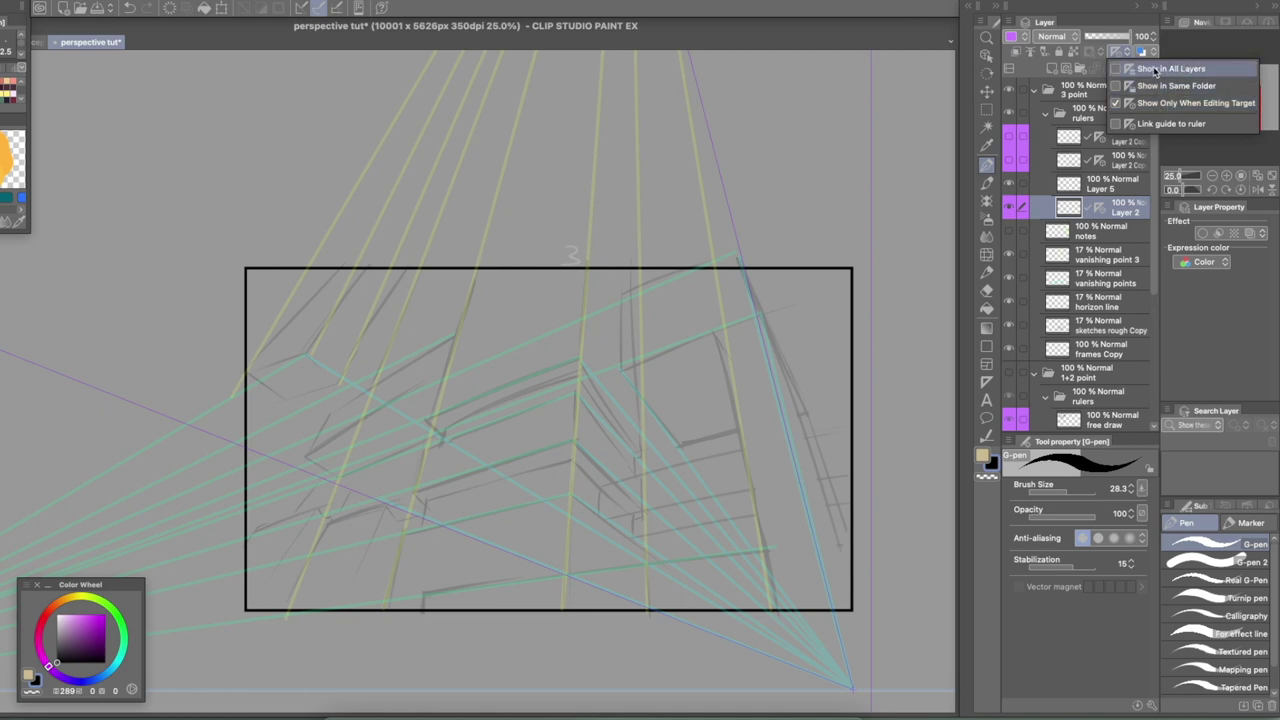
click(1205, 68)
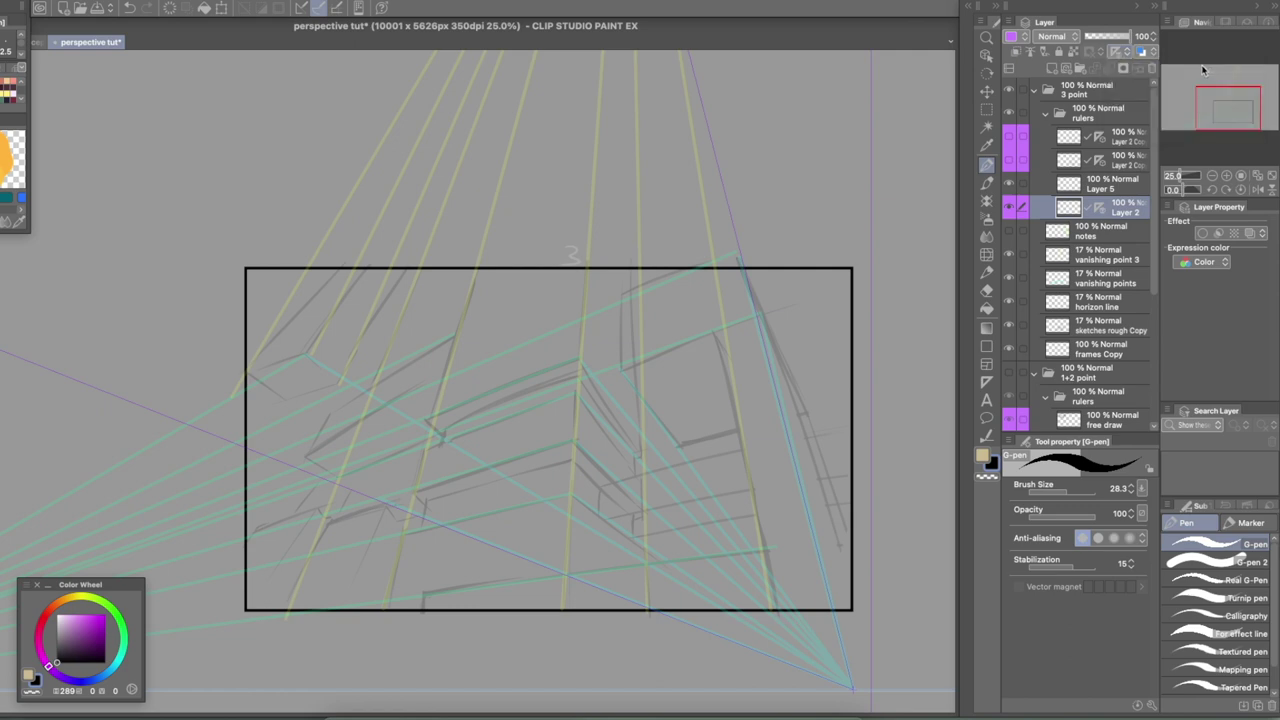
click(1110, 183)
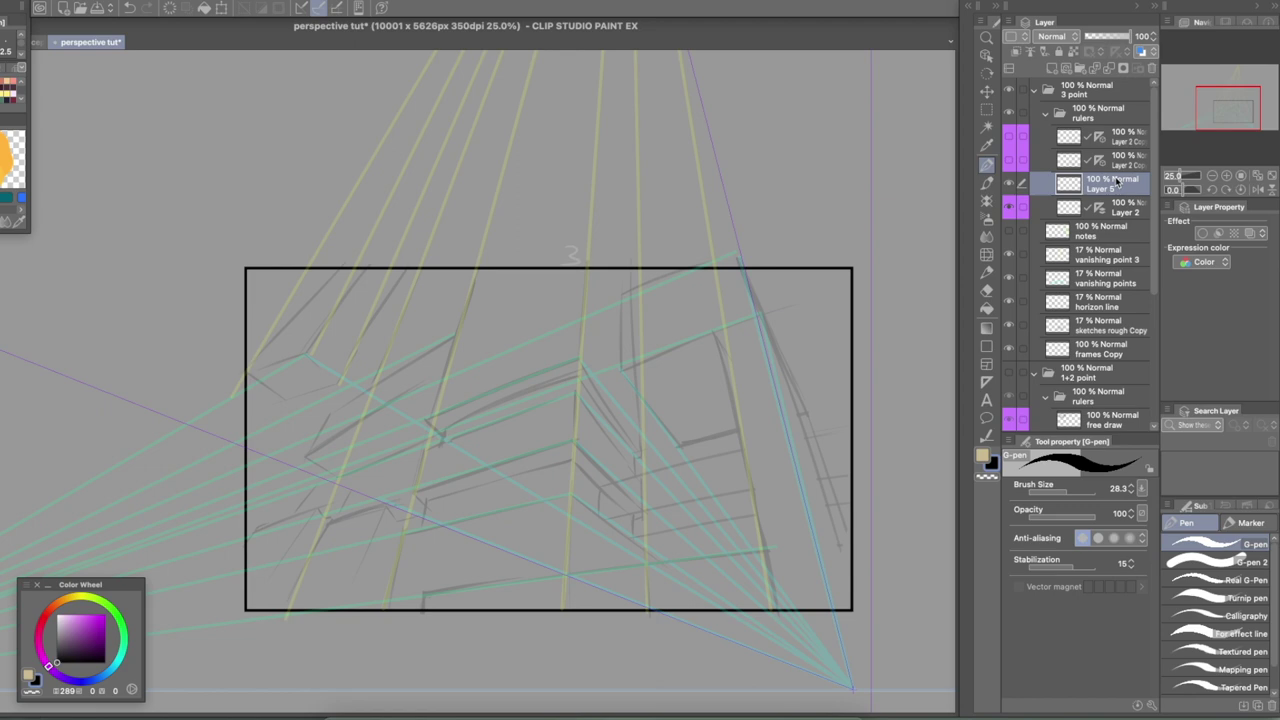
click(1100, 208)
click(1100, 208)
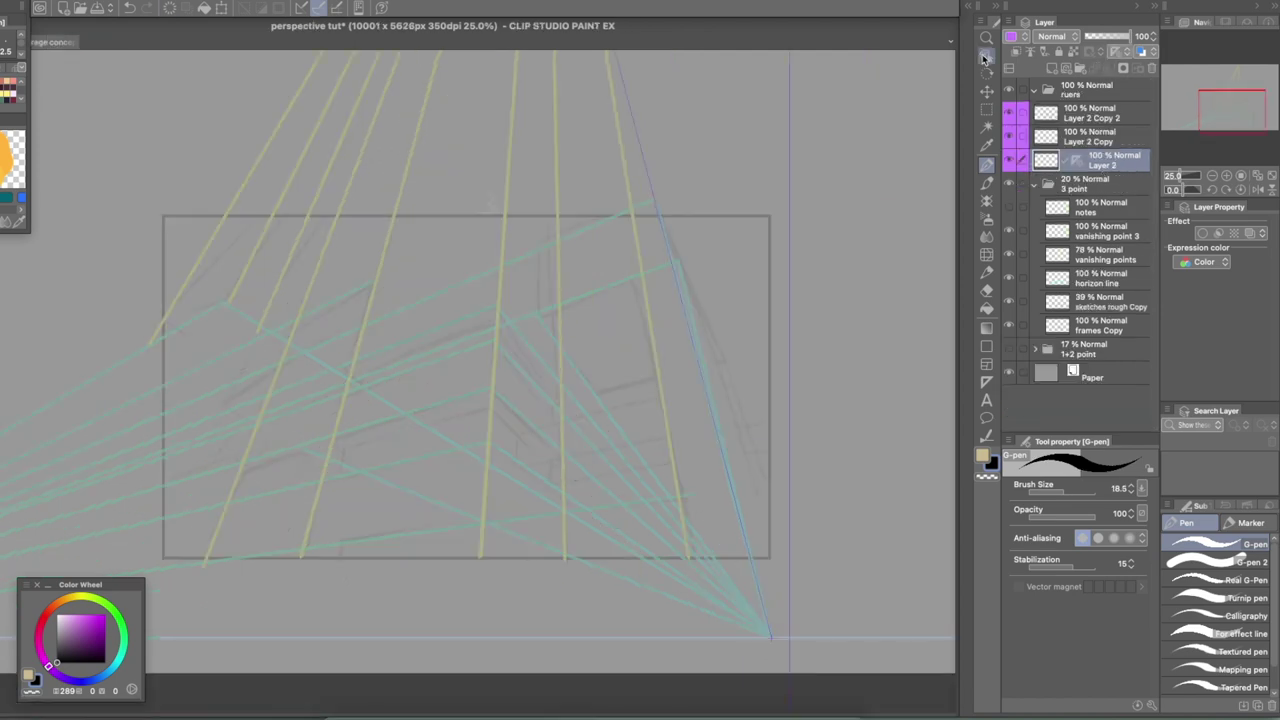
Step: Select the perspective ruler on Layer 2 with the Object tool and try moving it by its central handle
click(988, 56)
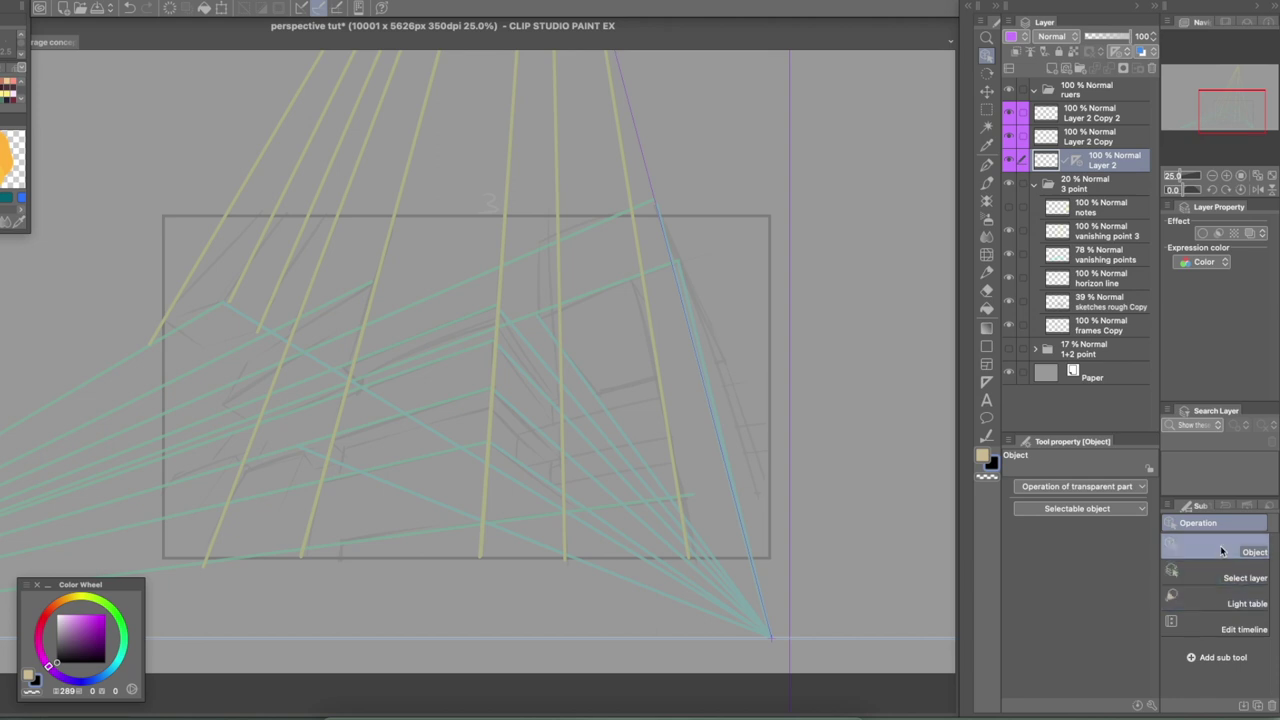
click(790, 641)
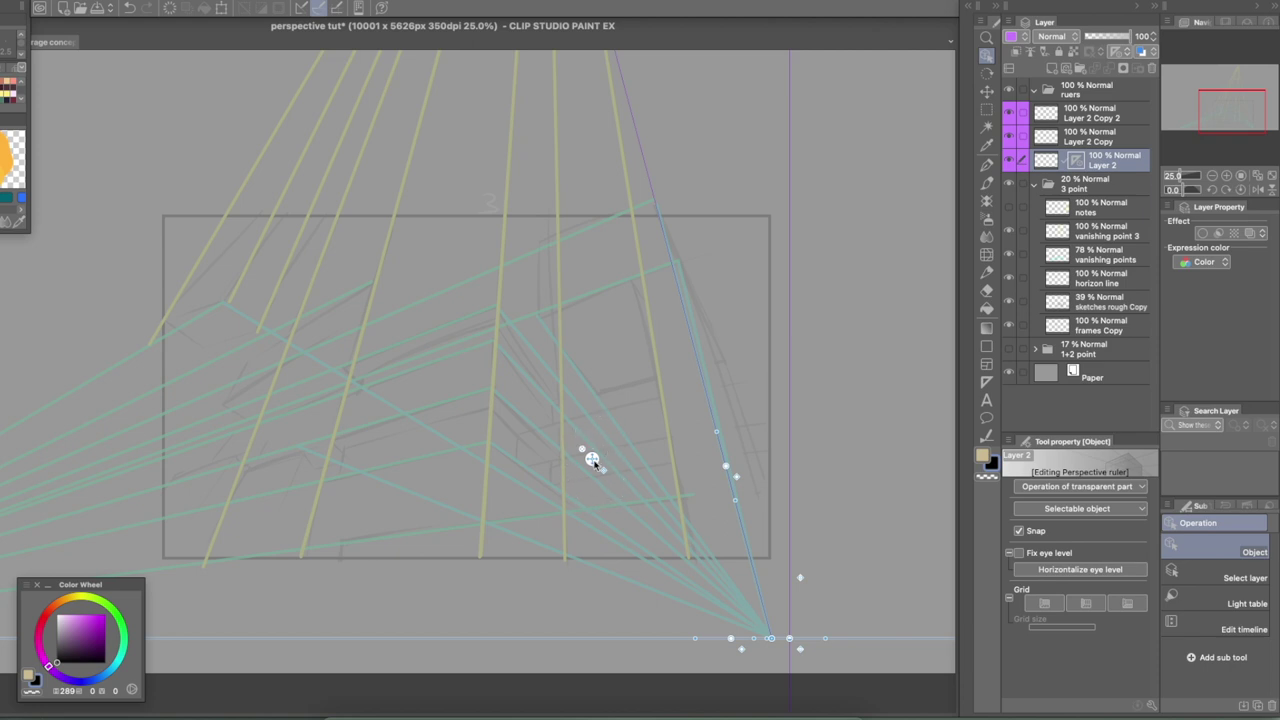
drag(592, 459, 626, 398)
click(771, 640)
Step: Turn off snapping for the selected perspective ruler
click(578, 452)
click(578, 452)
click(577, 452)
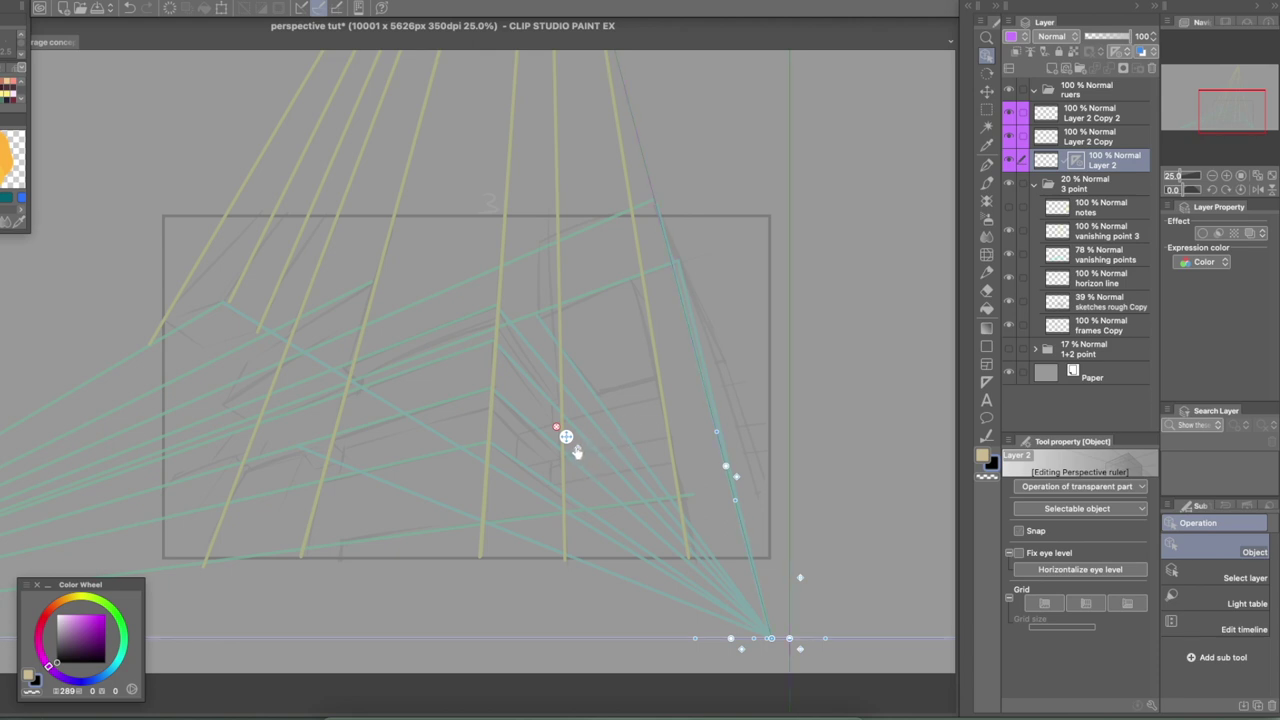
Step: Shift the perspective ruler on Layer 2 slightly up and to the right with the Move layer tool
click(987, 164)
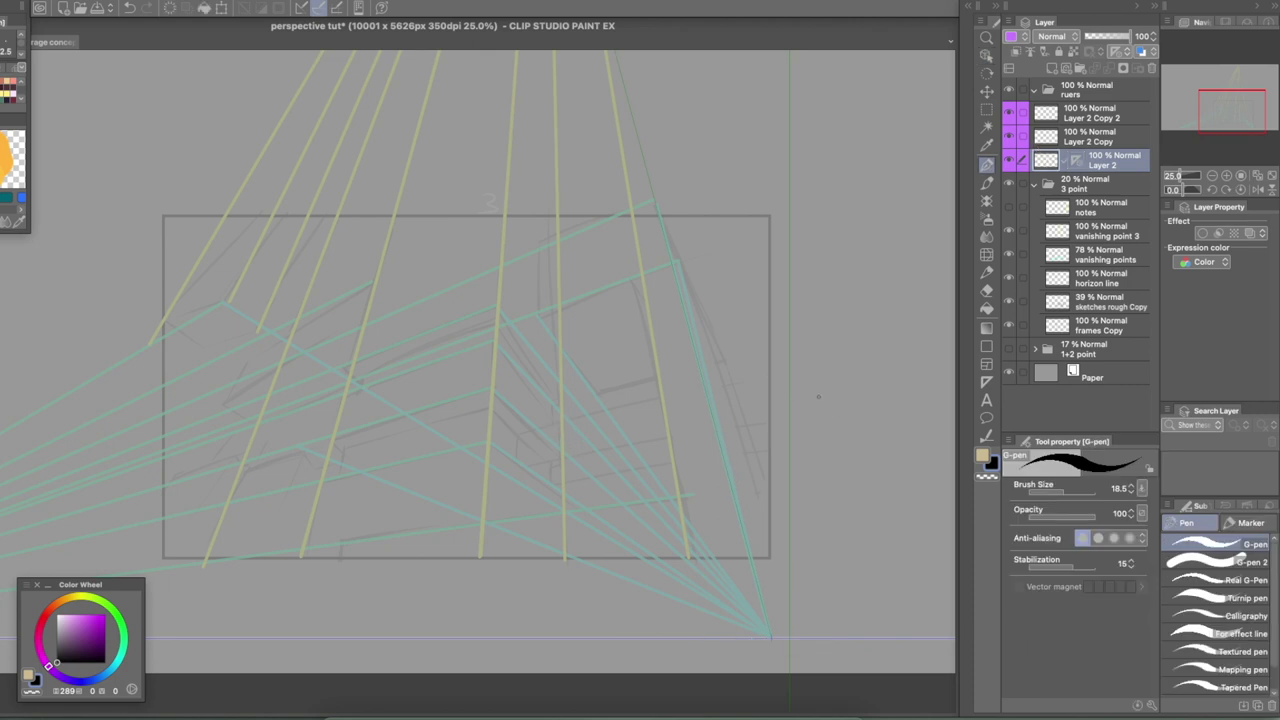
click(987, 90)
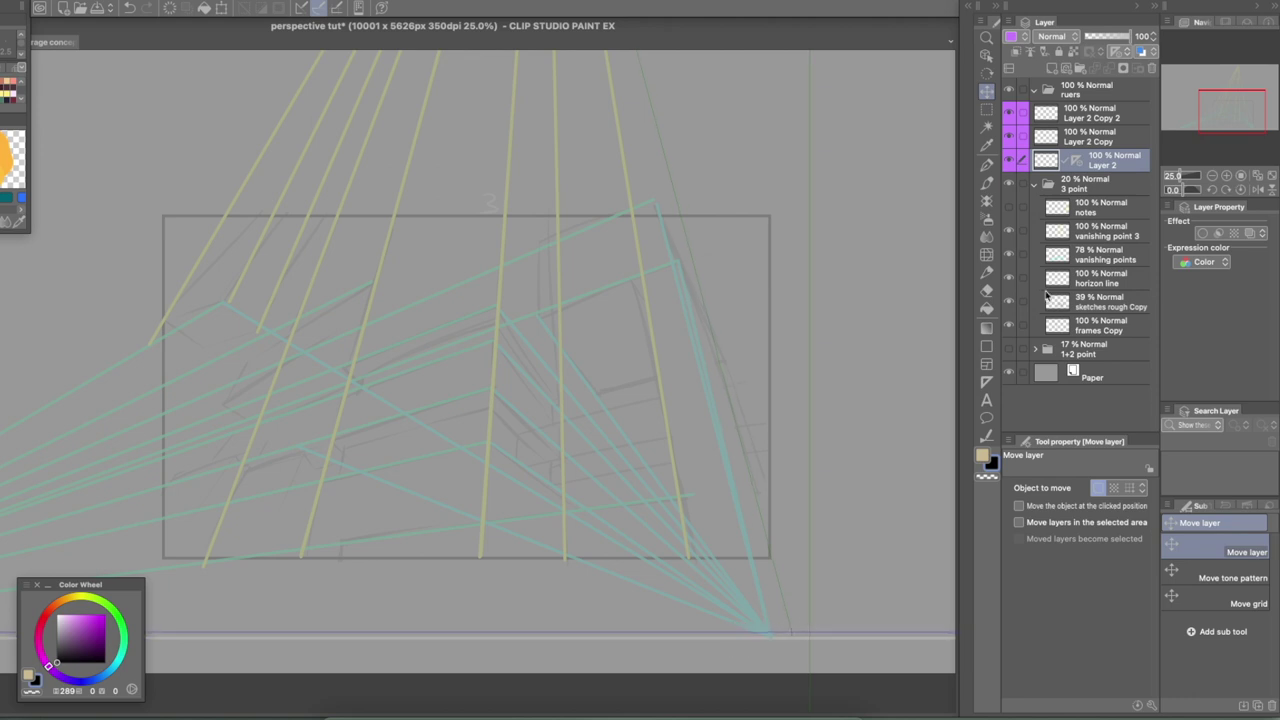
Step: Scribble freehand G-pen loops across the frame, and undo both the scribbles and the ruler shift
key(p)
mouse_move(789, 543)
mouse_down()
mouse_move(776, 644)
mouse_move(666, 650)
mouse_move(775, 571)
mouse_move(848, 443)
mouse_move(889, 333)
mouse_move(848, 176)
mouse_move(776, 318)
mouse_move(513, 424)
mouse_move(565, 377)
mouse_move(329, 427)
mouse_move(505, 513)
mouse_move(510, 209)
mouse_move(818, 223)
mouse_move(605, 415)
mouse_move(838, 427)
mouse_up()
mouse_move(869, 351)
mouse_down()
mouse_move(776, 96)
mouse_move(593, 263)
mouse_move(471, 198)
mouse_move(425, 397)
mouse_up()
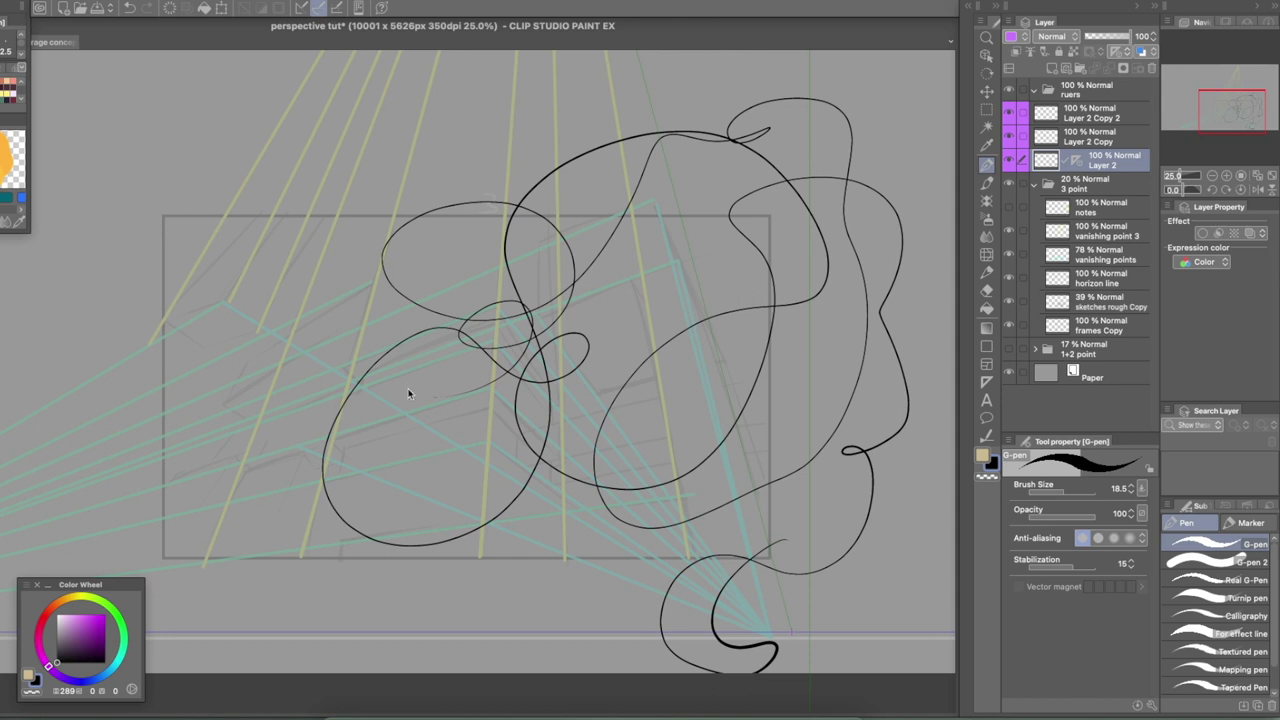
key(ctrl+z)
key(ctrl+z)
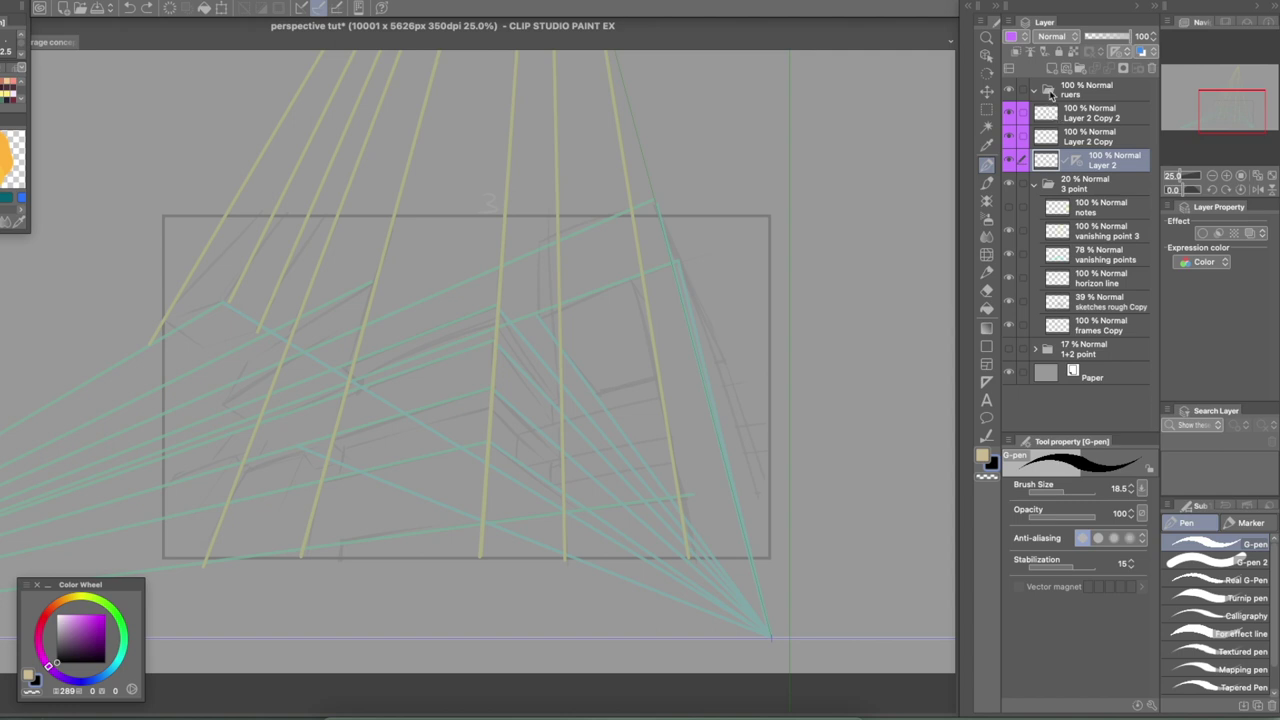
Step: Turn on snapping for the perspective ruler's slanted guide and horizon line on Layer 2, and switch to the G-pen
click(987, 56)
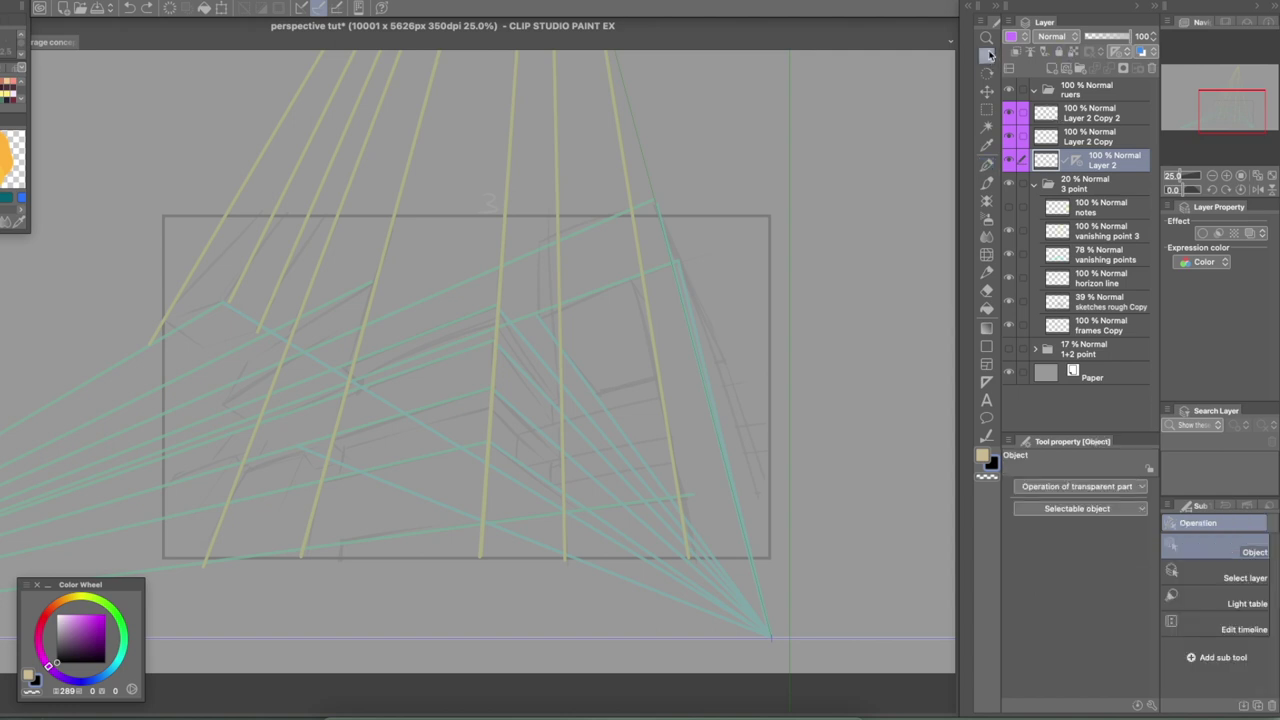
click(770, 641)
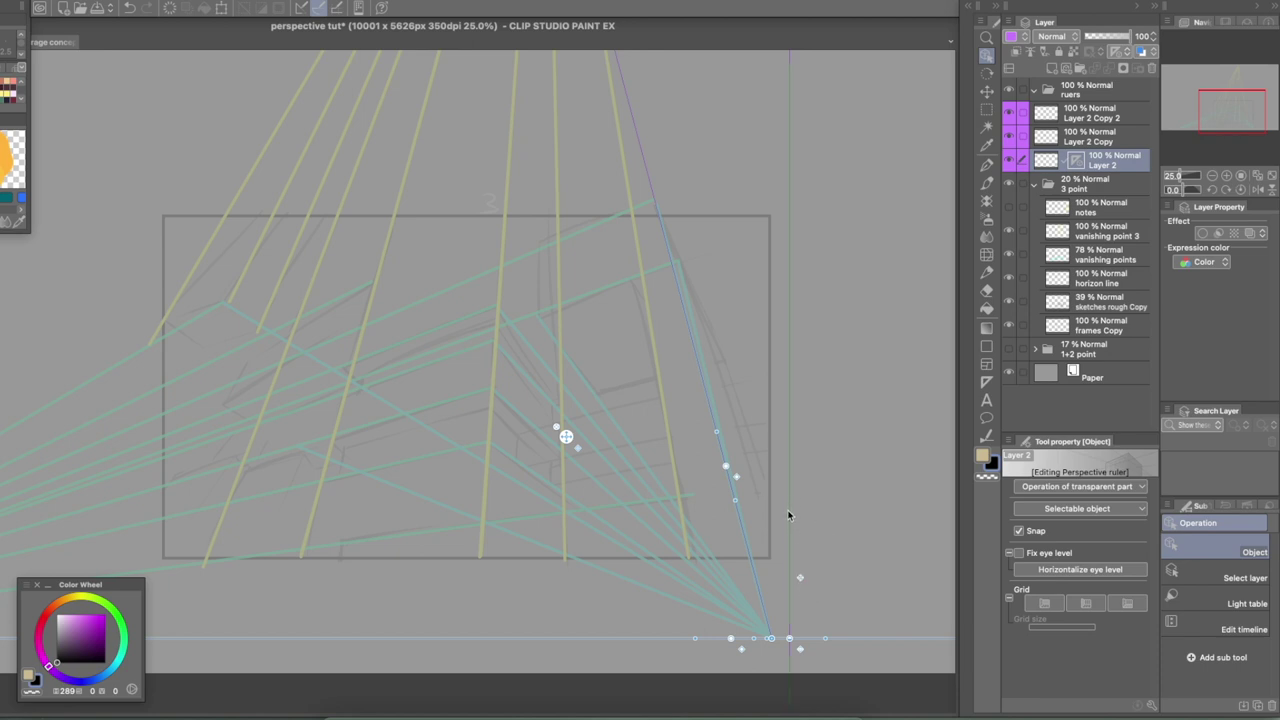
click(986, 163)
Step: Draw G-pen test strokes radiating around the vanishing point plus horizontal ones, and clear them all from Layer 2
drag(775, 390, 776, 202)
drag(796, 412, 816, 207)
drag(832, 420, 888, 216)
drag(830, 489, 894, 338)
mouse_move(743, 392)
mouse_down()
mouse_move(720, 186)
mouse_move(682, 186)
mouse_up()
drag(684, 430, 605, 238)
drag(655, 466, 554, 320)
drag(618, 530, 438, 530)
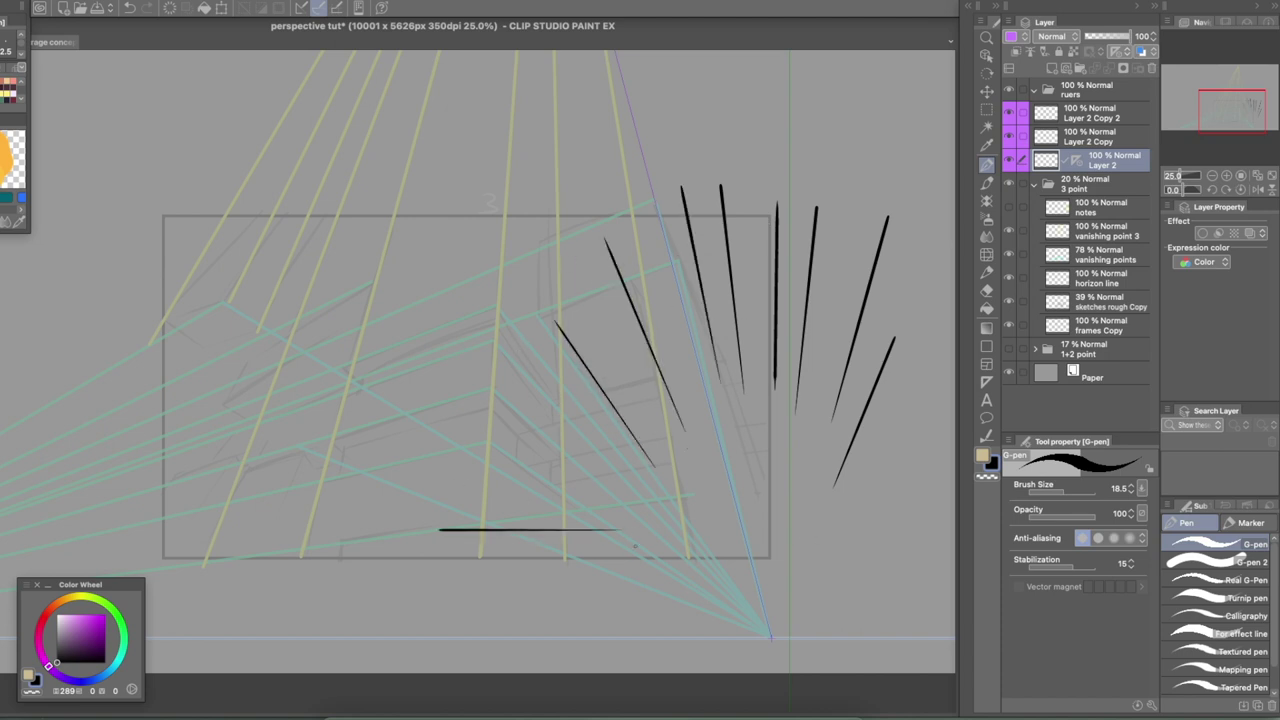
drag(552, 568, 454, 538)
mouse_move(508, 586)
mouse_down()
mouse_move(858, 564)
mouse_move(938, 545)
mouse_move(940, 586)
mouse_up()
drag(822, 584, 898, 506)
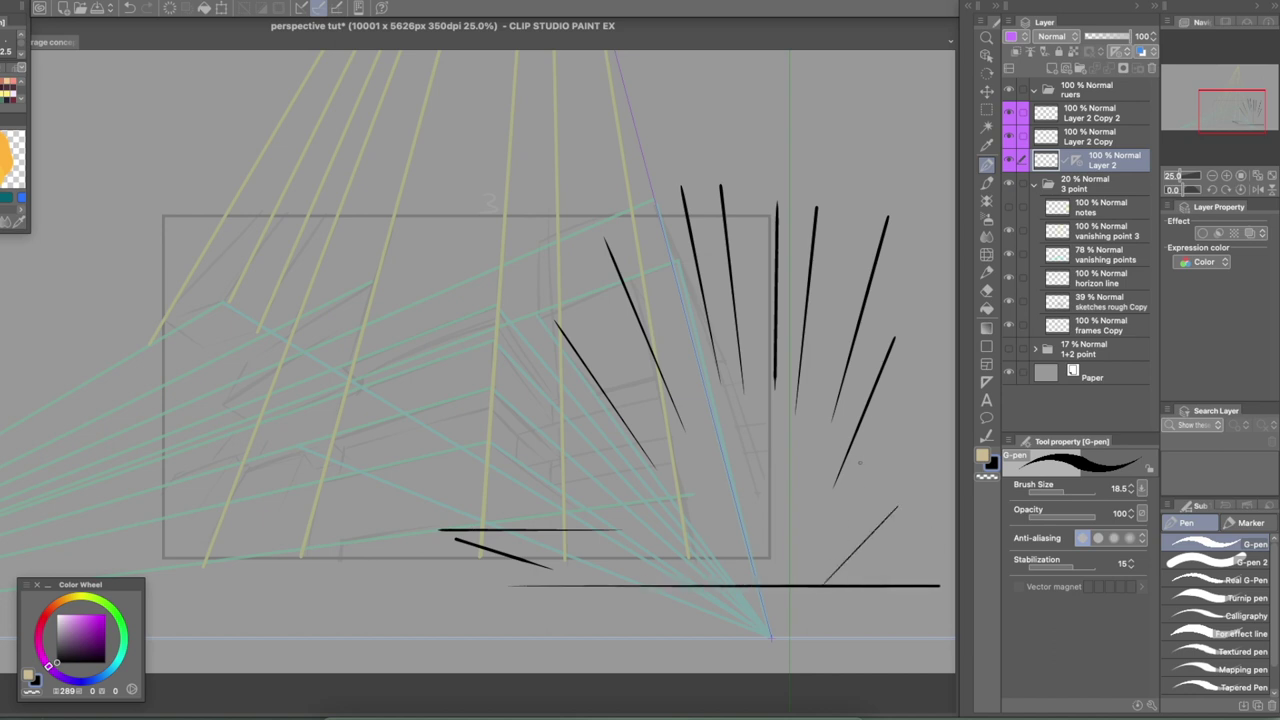
drag(824, 547, 949, 334)
drag(828, 579, 955, 445)
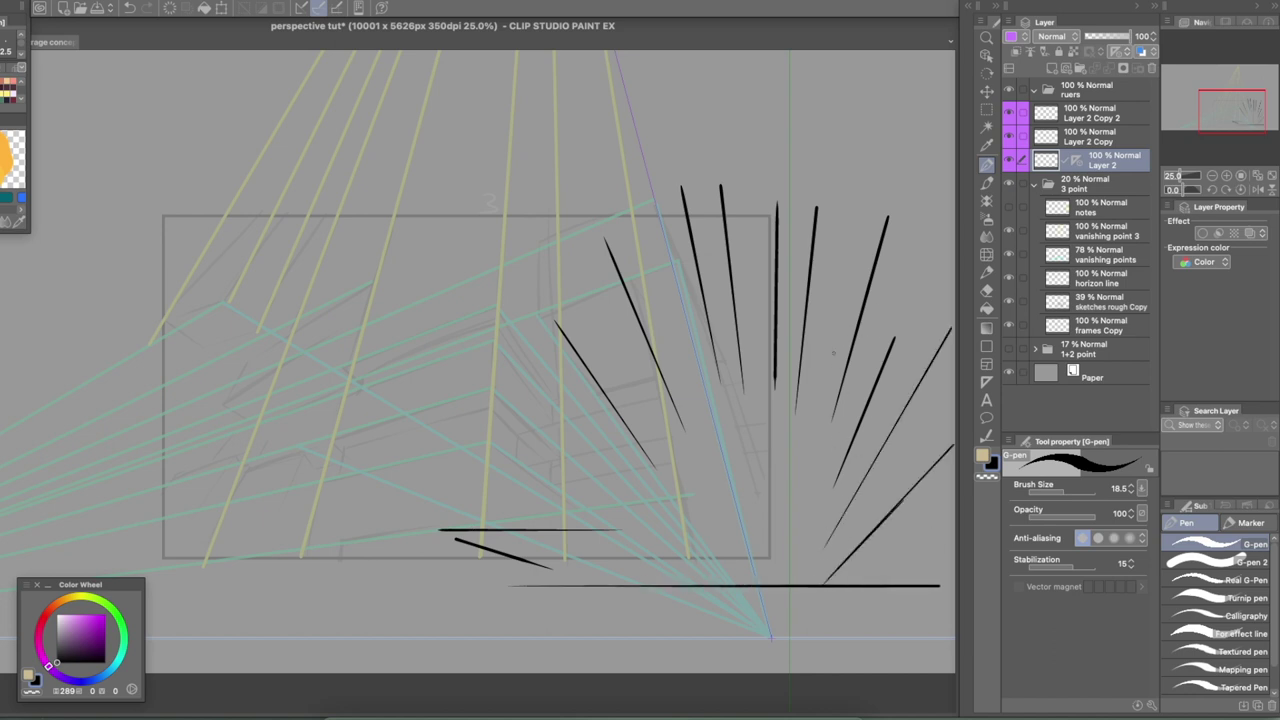
drag(658, 586, 388, 463)
drag(488, 599, 546, 599)
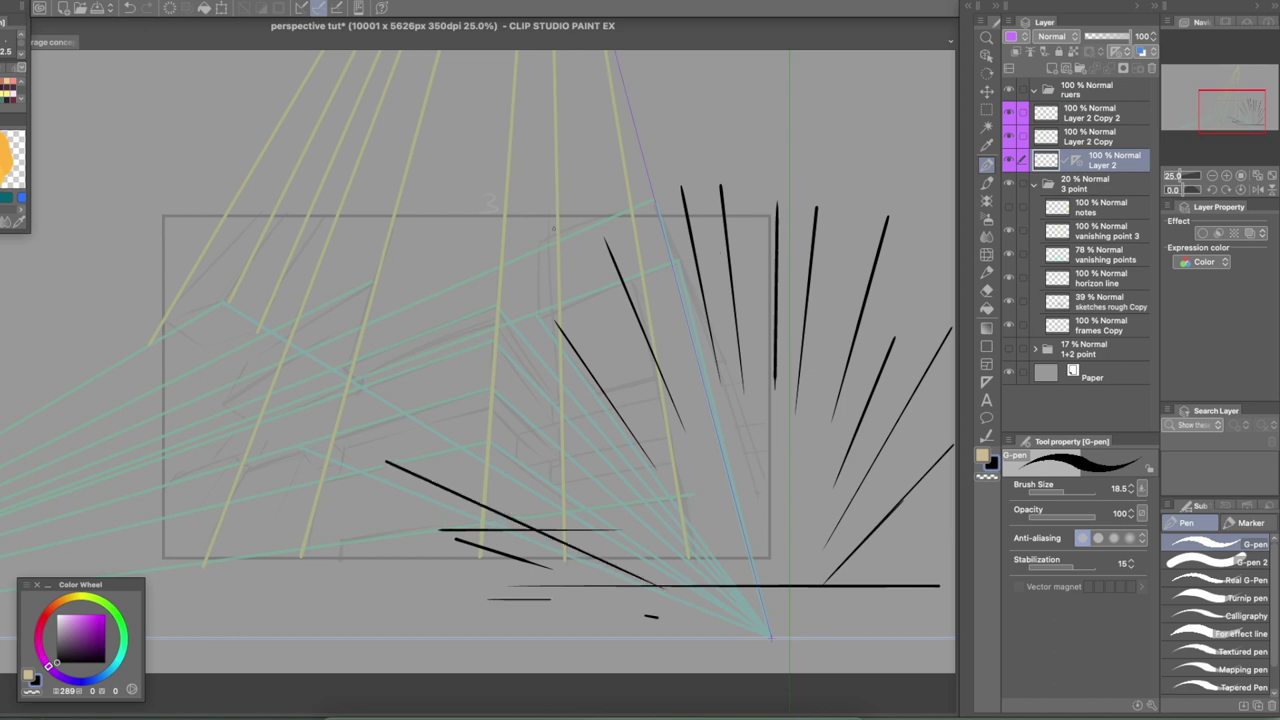
drag(482, 543, 381, 511)
key(ctrl+z)
key(ctrl+z)
key(ctrl+z)
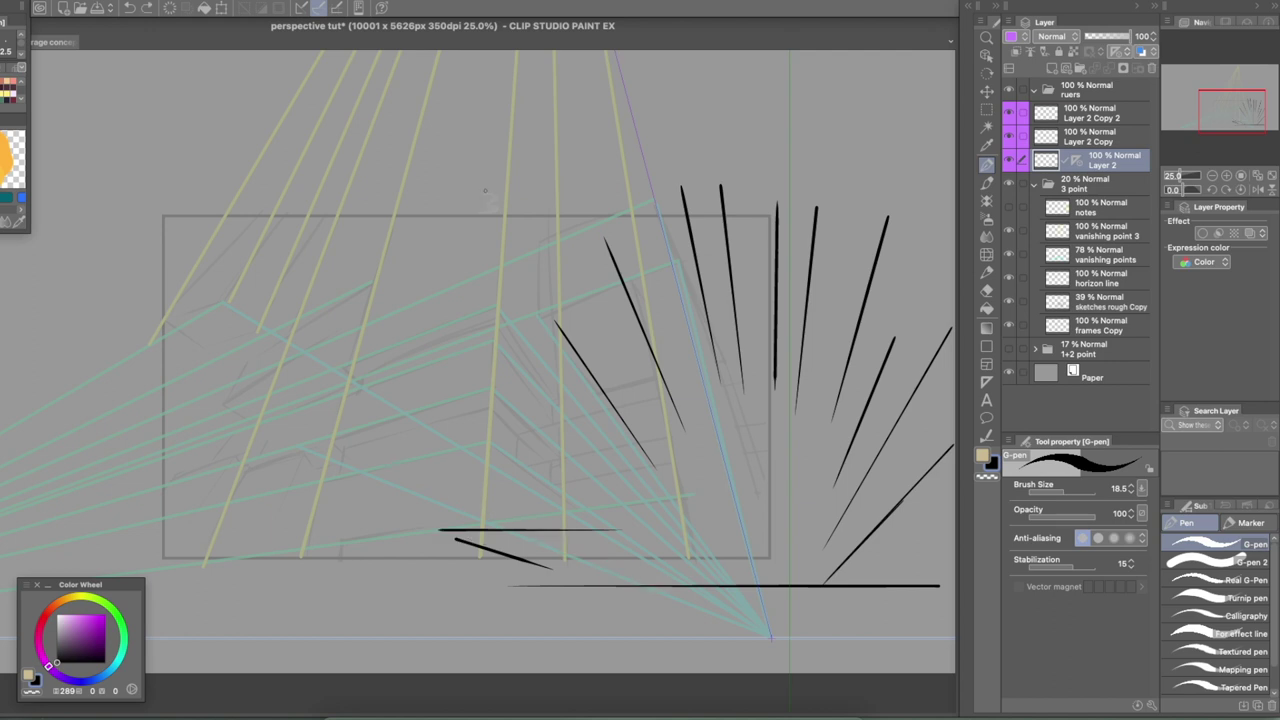
key(Delete)
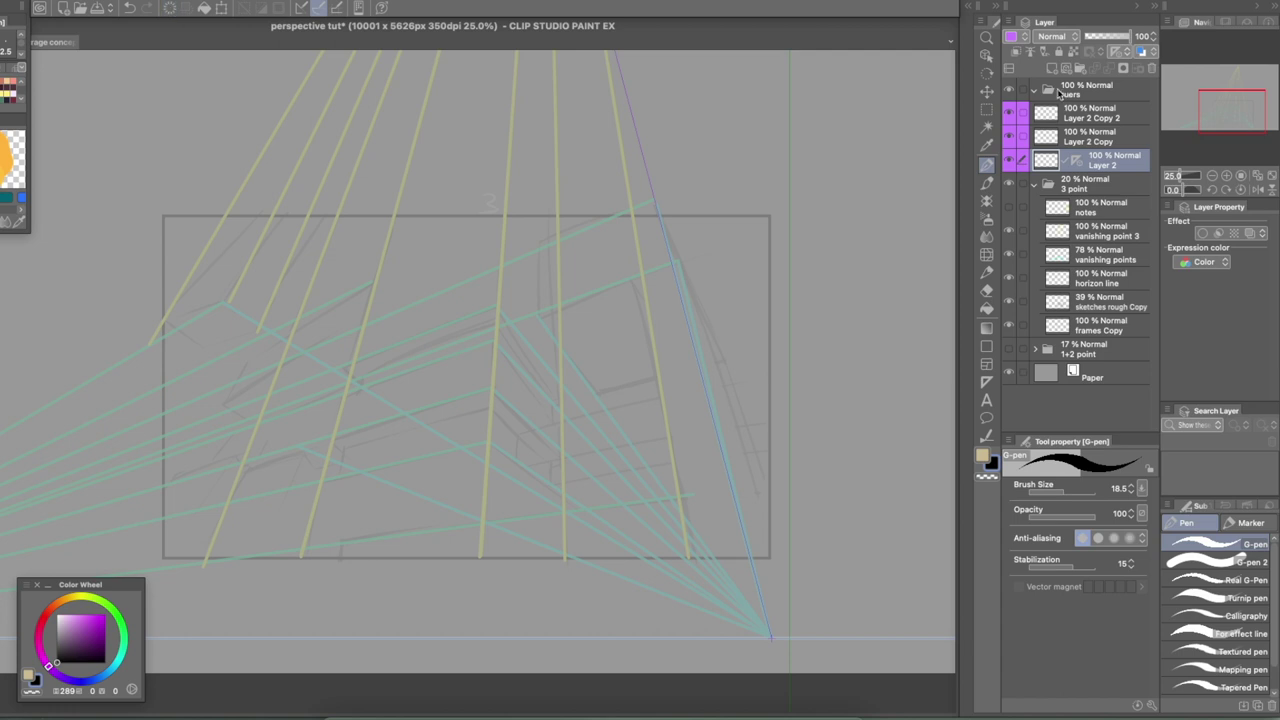
Step: Turn on snapping for the perspective ruler's vertical line beside the vanishing point, and return to the G-pen
key(o)
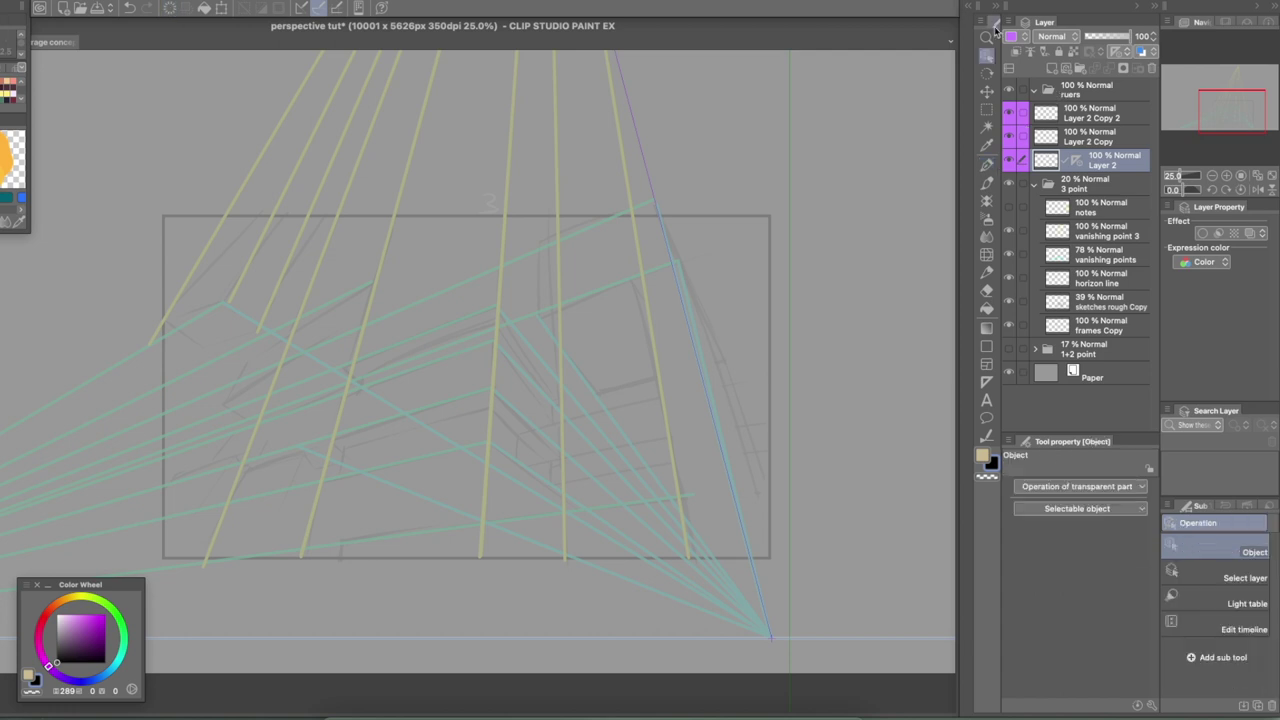
click(788, 642)
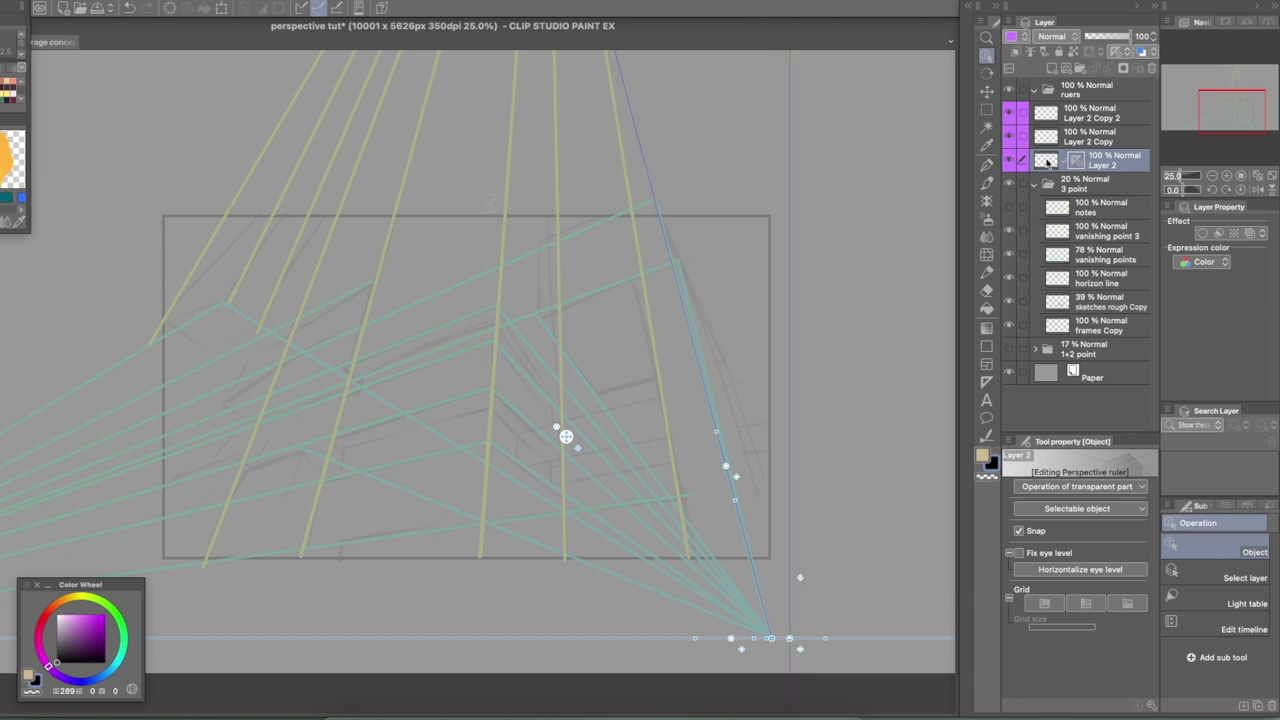
key(p)
Step: Draw one slanted and three long vertical G-pen test strokes across the frame's lower-right area, and undo them
drag(822, 468, 902, 199)
drag(804, 556, 804, 106)
drag(628, 544, 628, 106)
drag(519, 522, 519, 136)
key(ctrl+z)
key(ctrl+z)
key(ctrl+z)
key(ctrl+z)
key(ctrl+z)
key(ctrl+z)
key(ctrl+z)
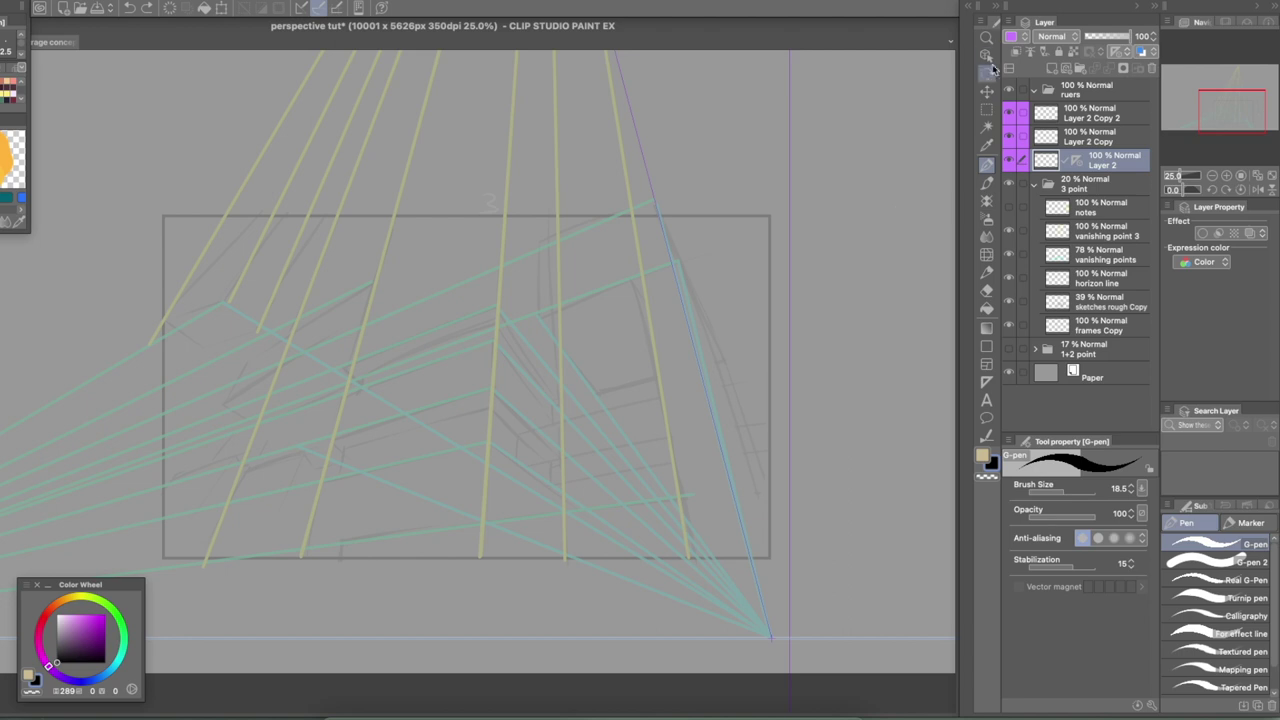
Step: Turn off snapping to the perspective ruler's horizon line, and switch back to the G-pen on Layer 2
click(987, 55)
click(767, 644)
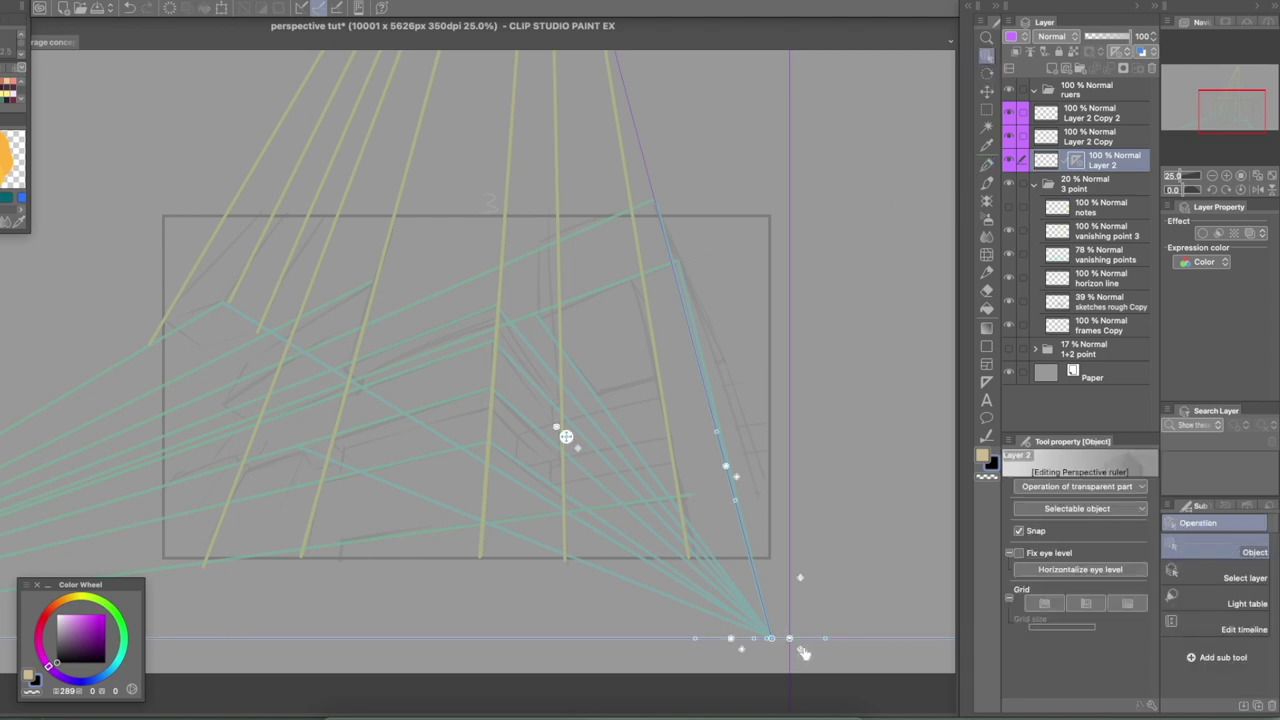
click(1041, 158)
click(986, 164)
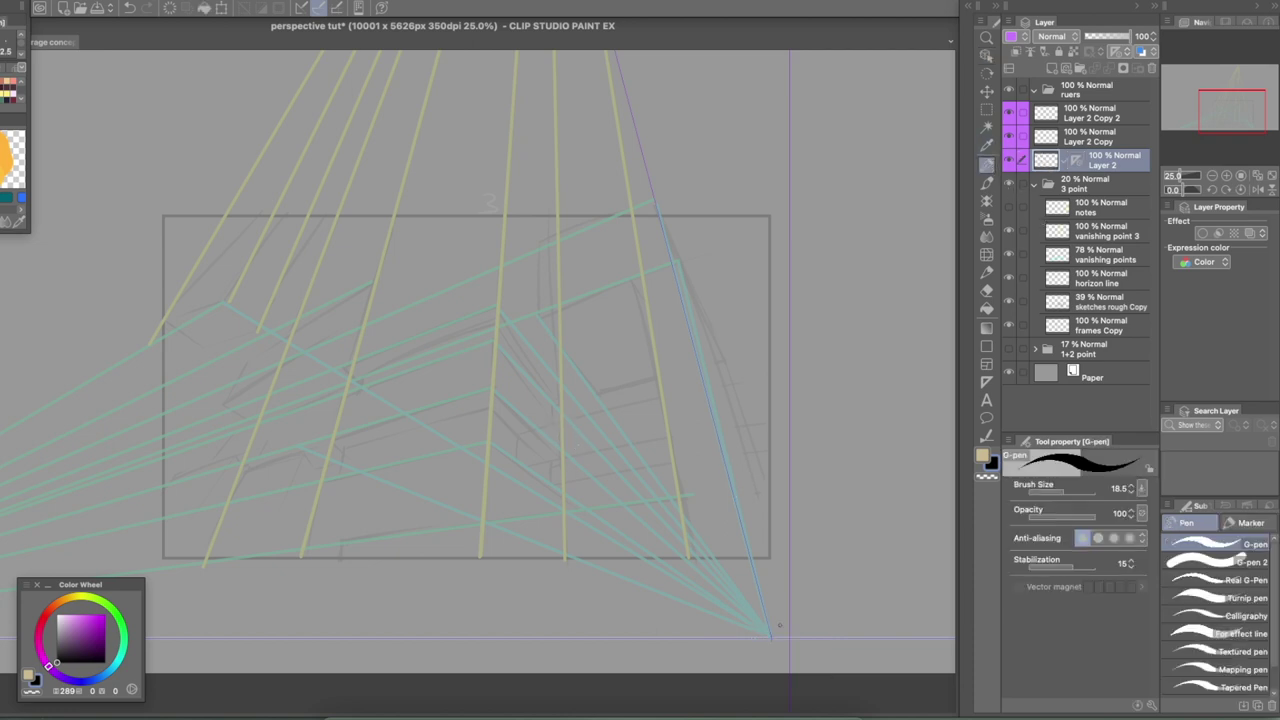
Step: Draw G-pen test strokes converging on the vanishing point plus vertical ones beside the frame, and clear them from Layer 2
drag(861, 621, 766, 572)
drag(705, 648, 889, 620)
mouse_move(360, 586)
mouse_down()
mouse_move(662, 624)
mouse_move(790, 625)
mouse_move(614, 600)
mouse_move(768, 632)
mouse_up()
drag(381, 508, 626, 486)
drag(726, 528, 600, 230)
drag(392, 308, 618, 506)
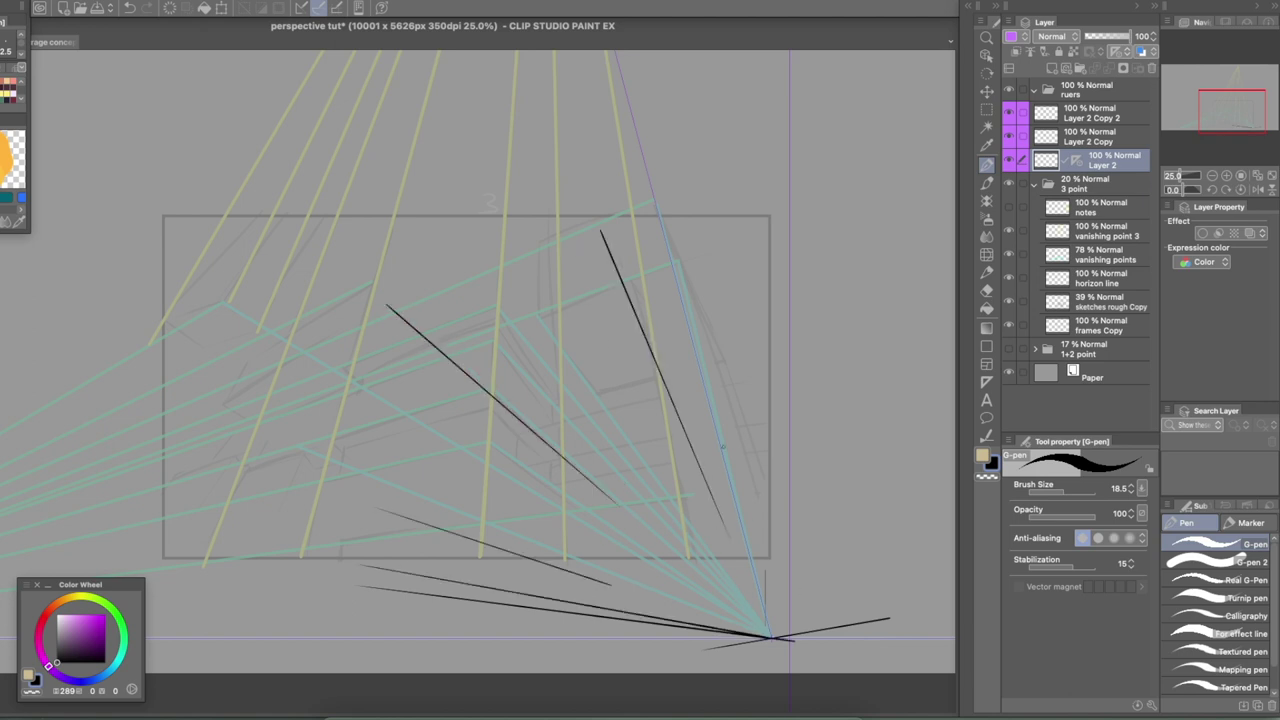
drag(823, 540, 823, 278)
drag(859, 407, 845, 279)
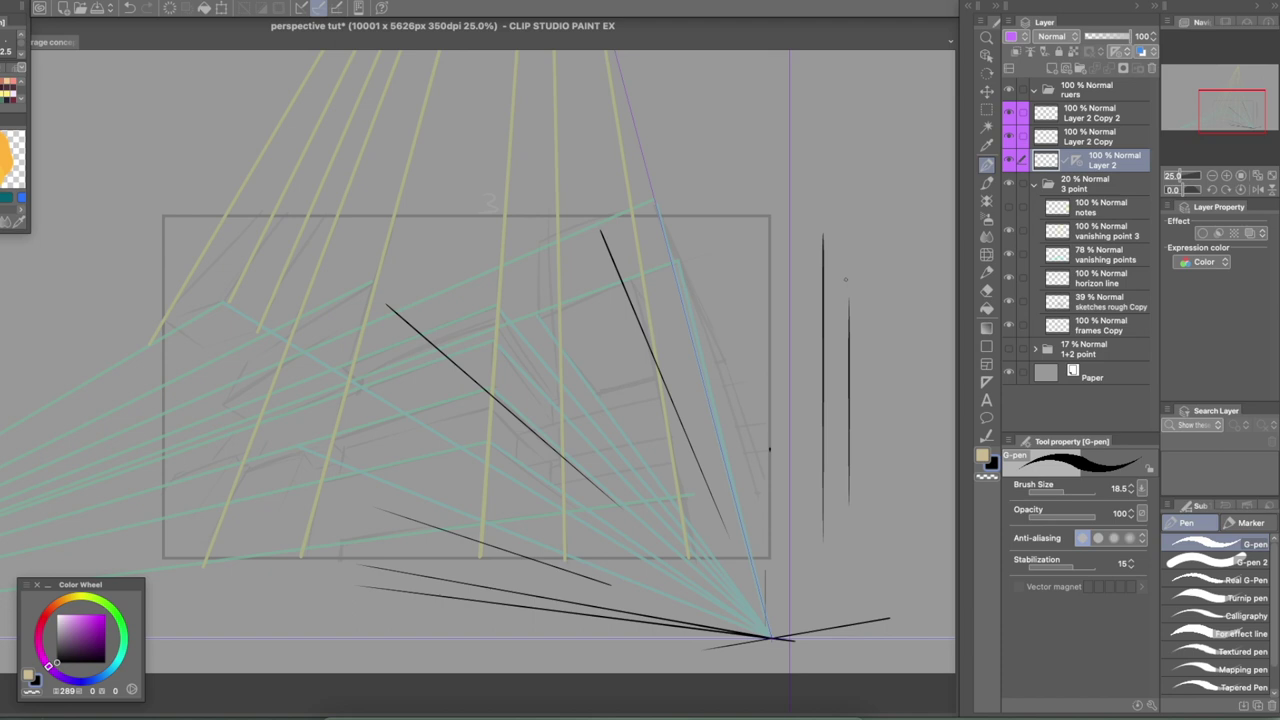
key(Delete)
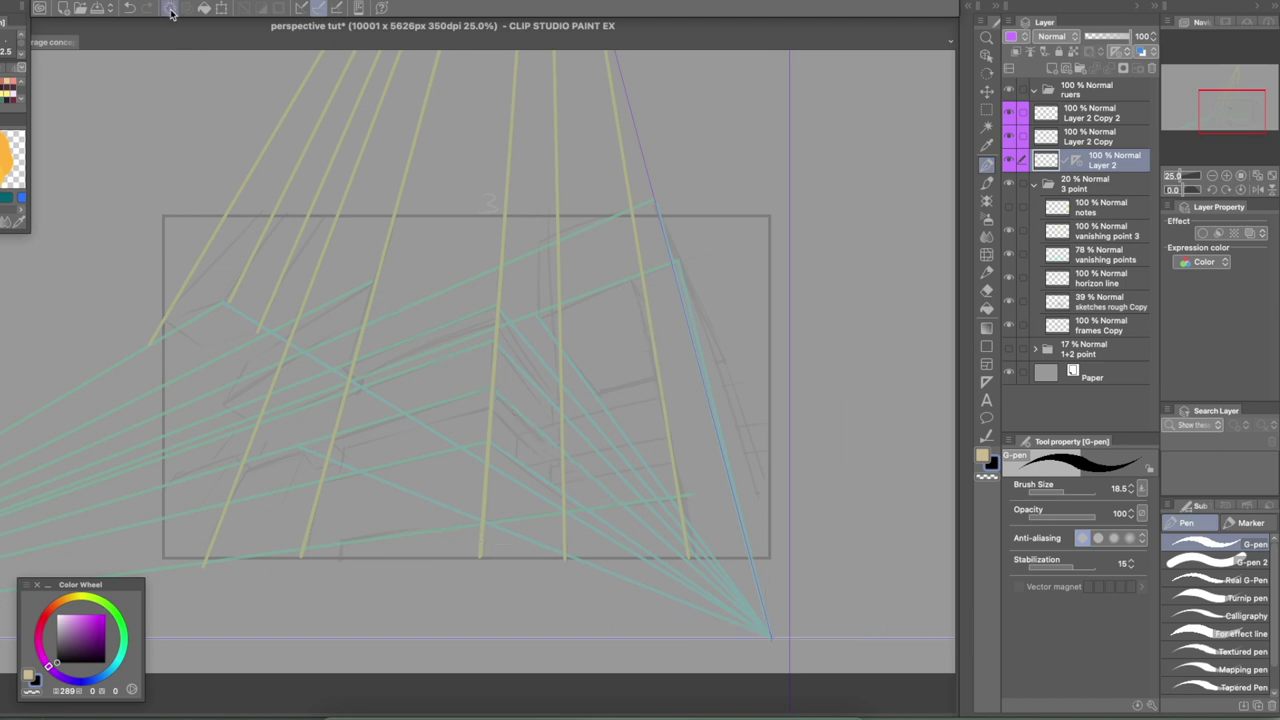
Step: Turn off snapping for the ruler's slanted guide, and draw a long vertical G-pen test line near the frame's right edge
click(987, 55)
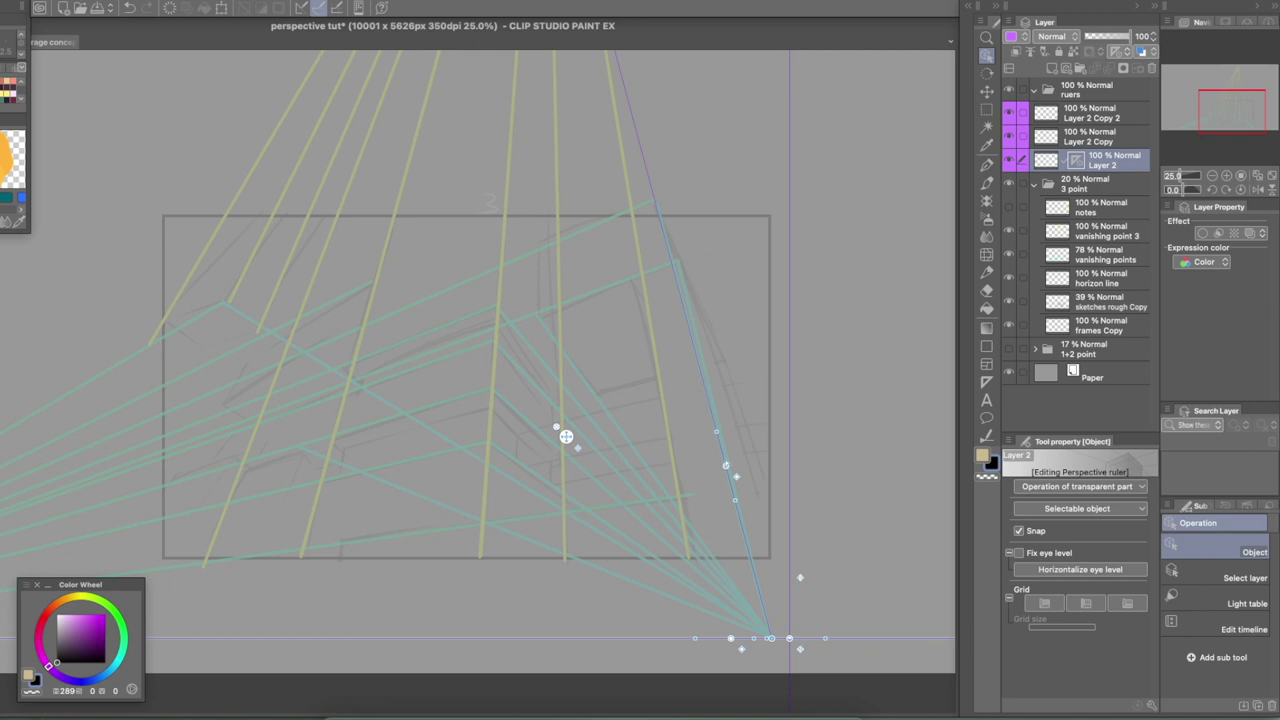
drag(727, 466, 729, 466)
key(p)
drag(746, 462, 746, 174)
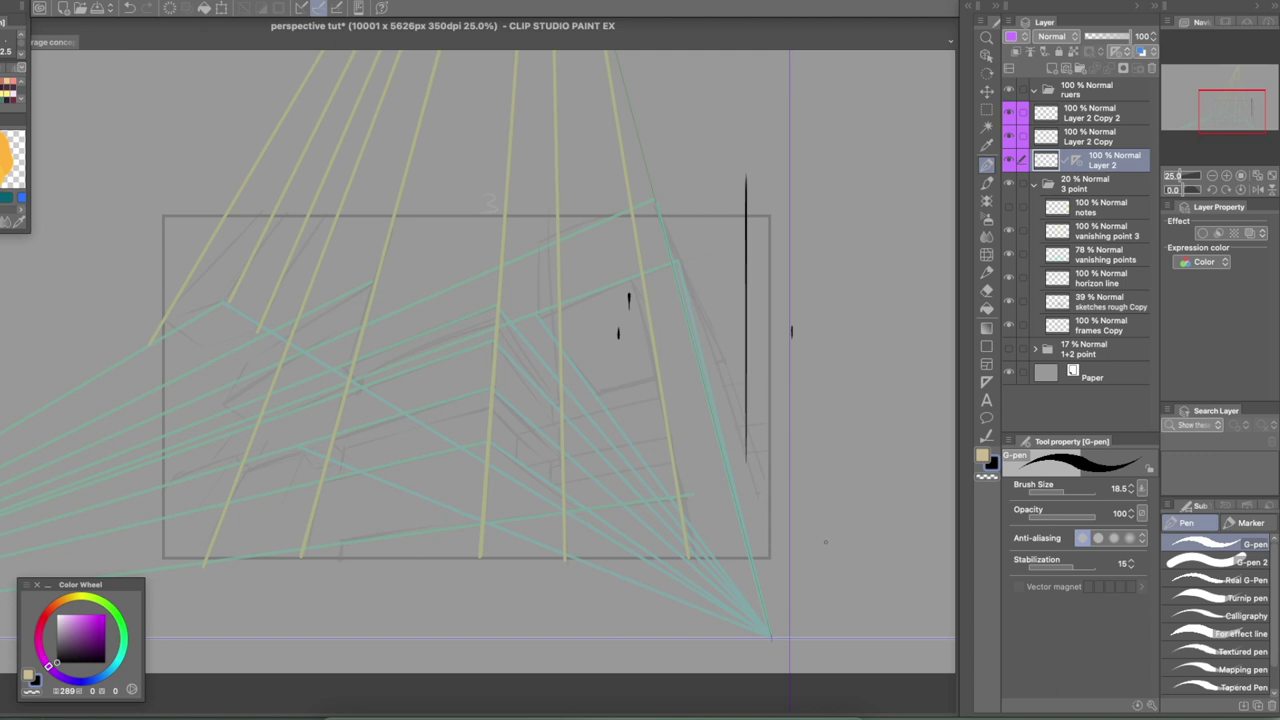
Step: Turn on horizon line snapping again, and draw crossing horizontal and vertical G-pen lines over the frame's right side
click(987, 55)
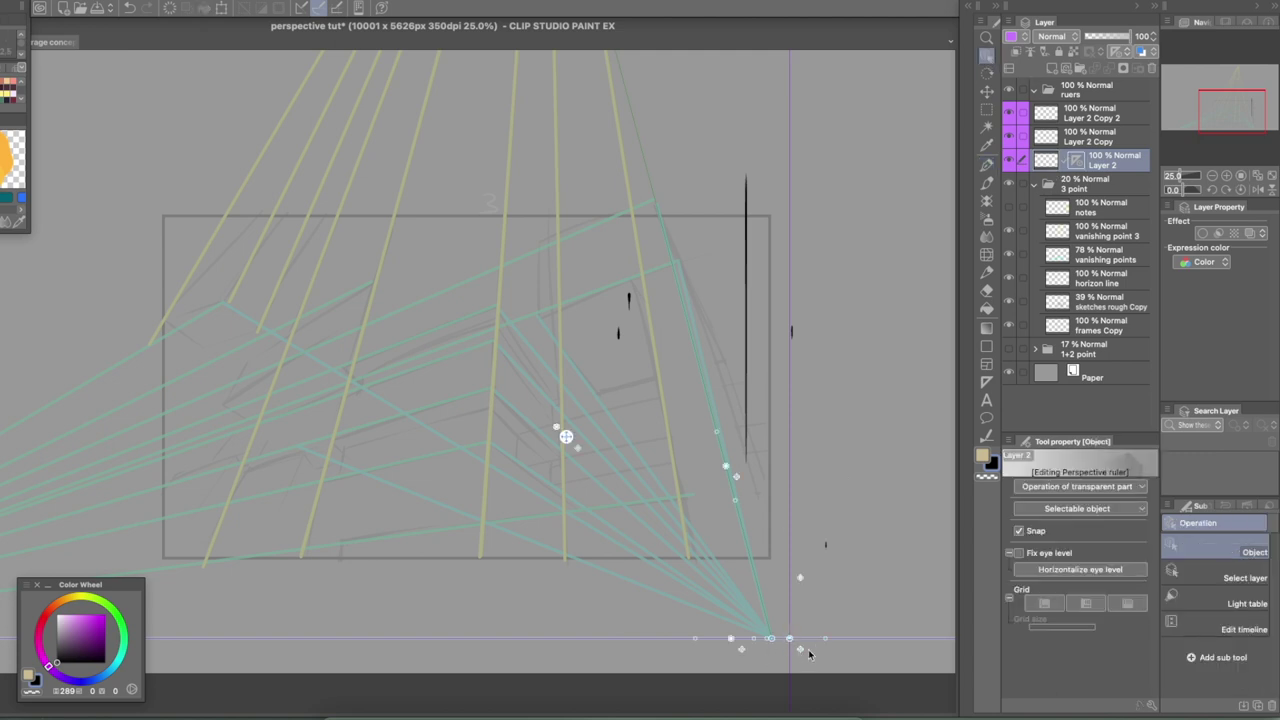
click(1048, 165)
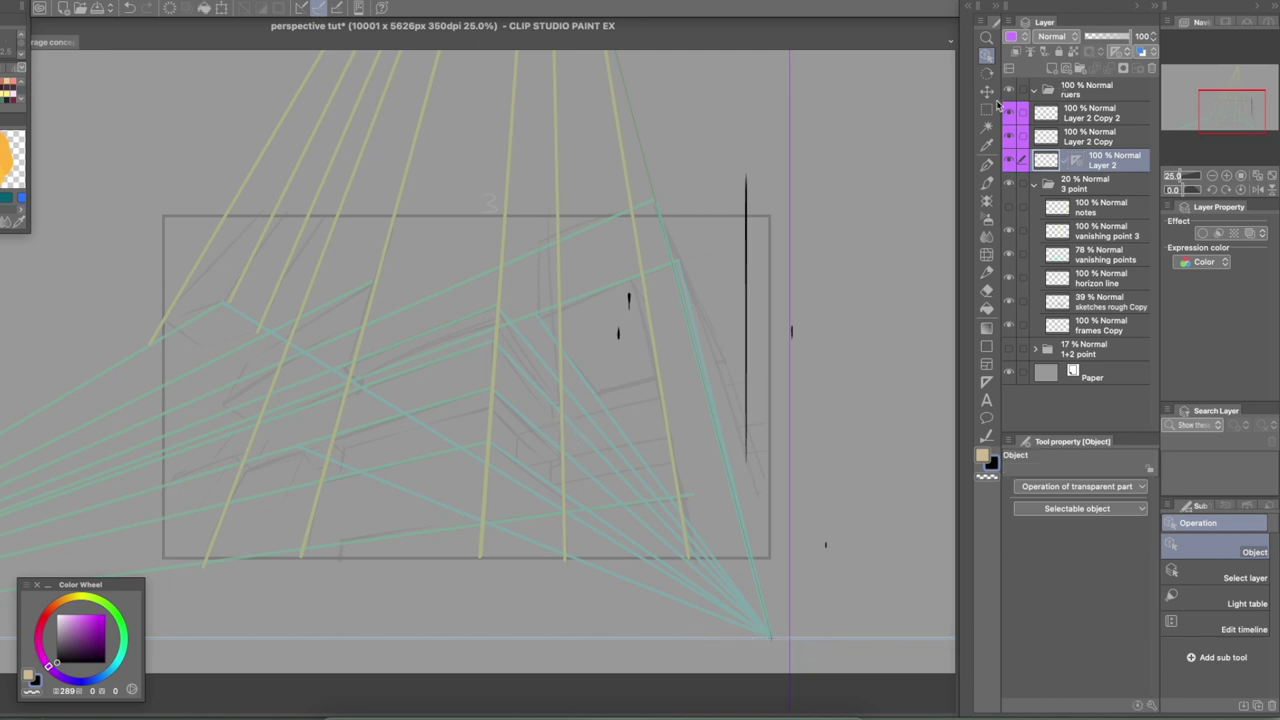
click(988, 160)
drag(620, 334, 855, 334)
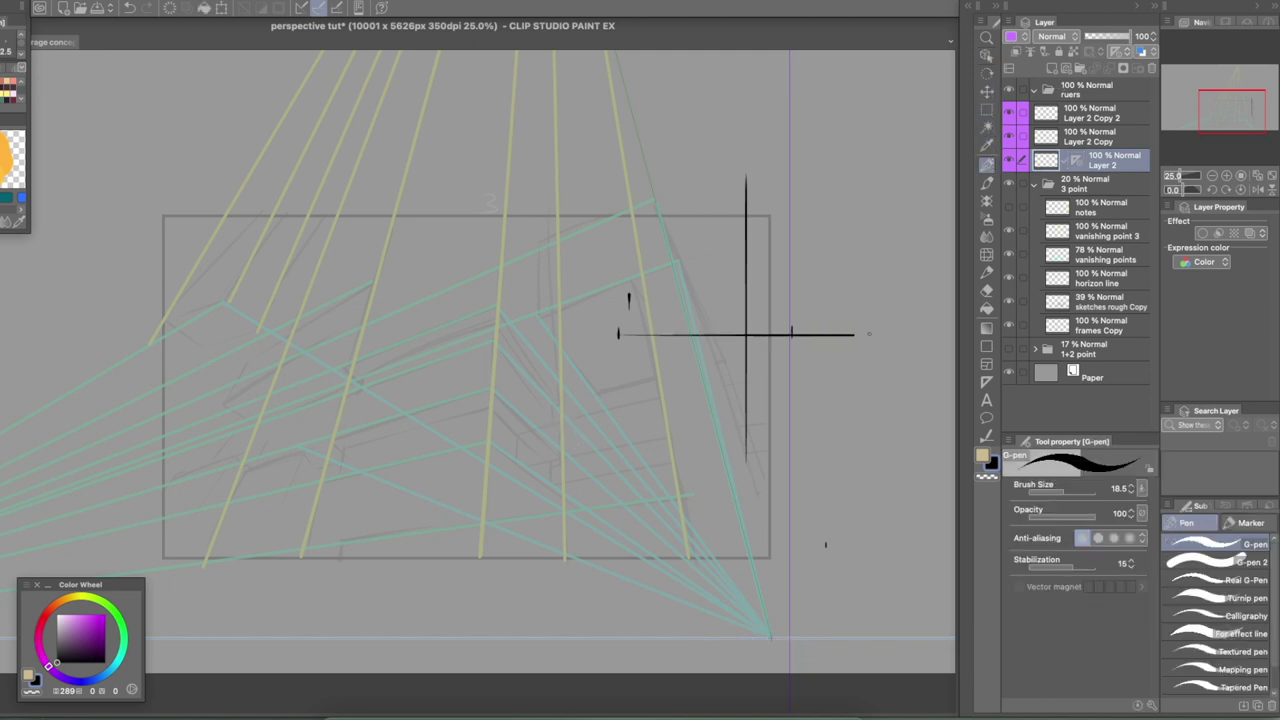
drag(598, 411, 882, 411)
drag(831, 456, 831, 168)
drag(604, 504, 604, 286)
drag(450, 498, 842, 498)
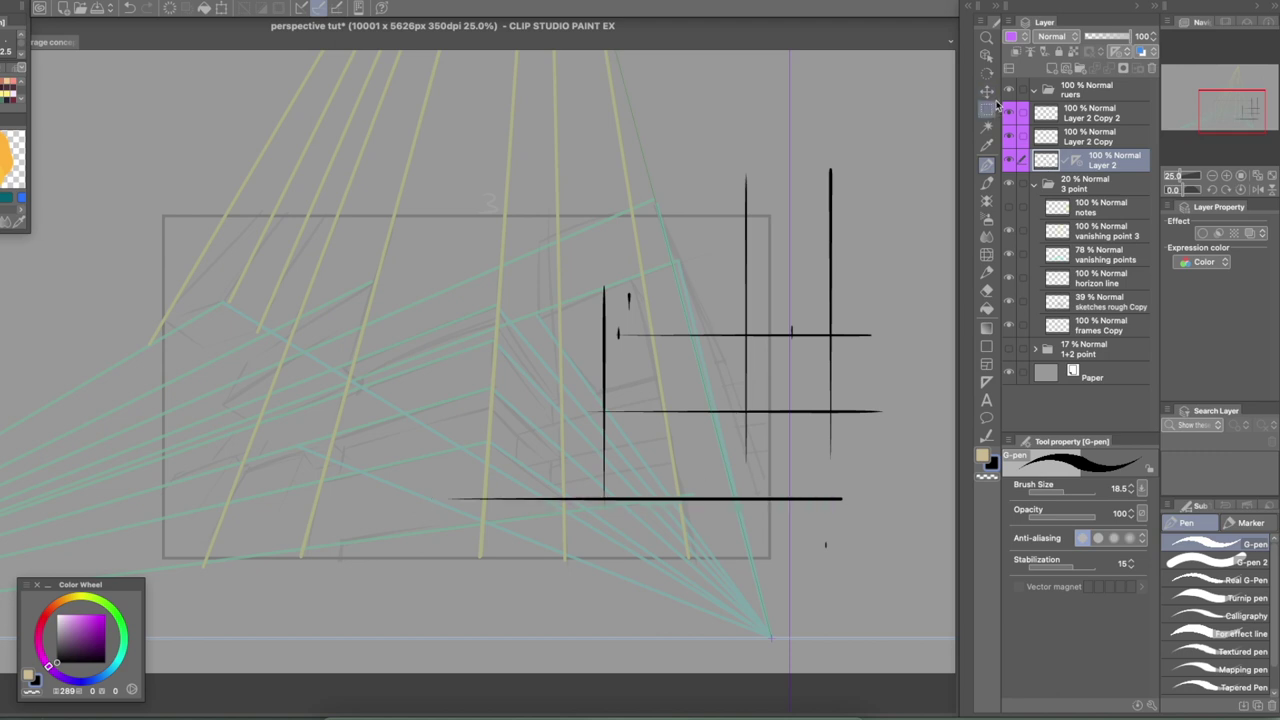
Step: Turn off snapping to the ruler's horizon line, and clear the crossing test lines from Layer 2
click(986, 55)
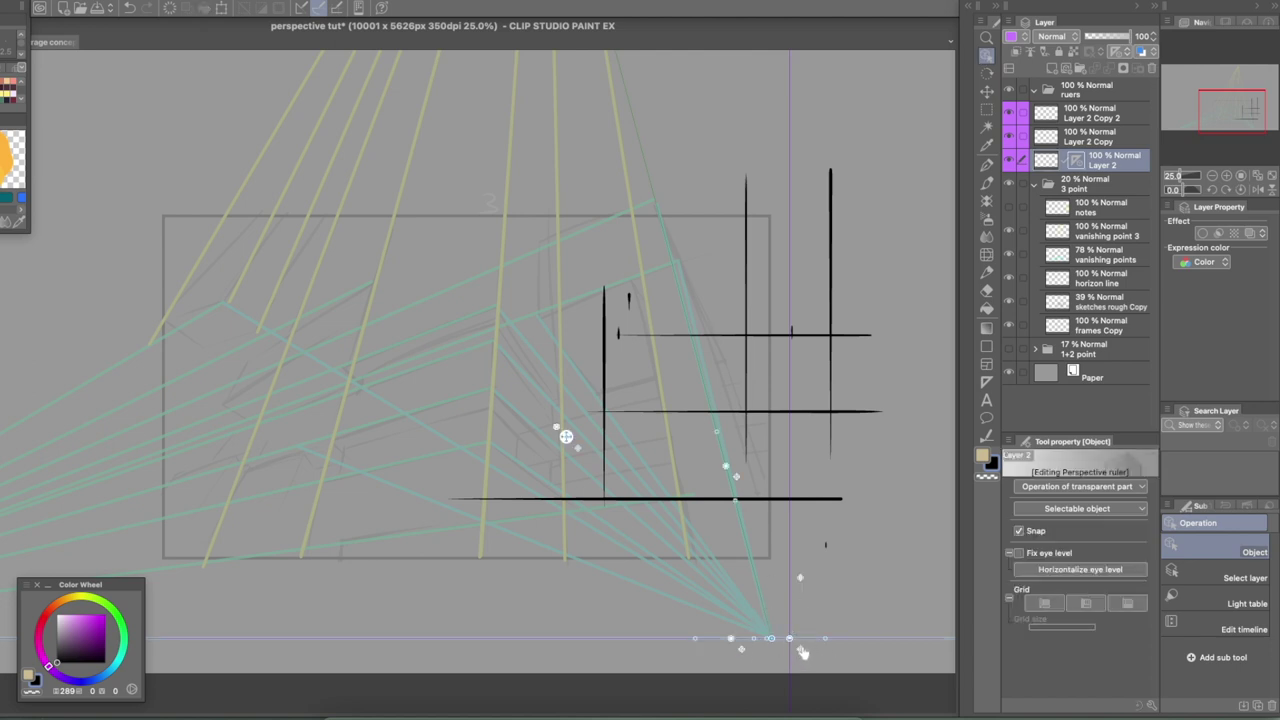
click(1045, 165)
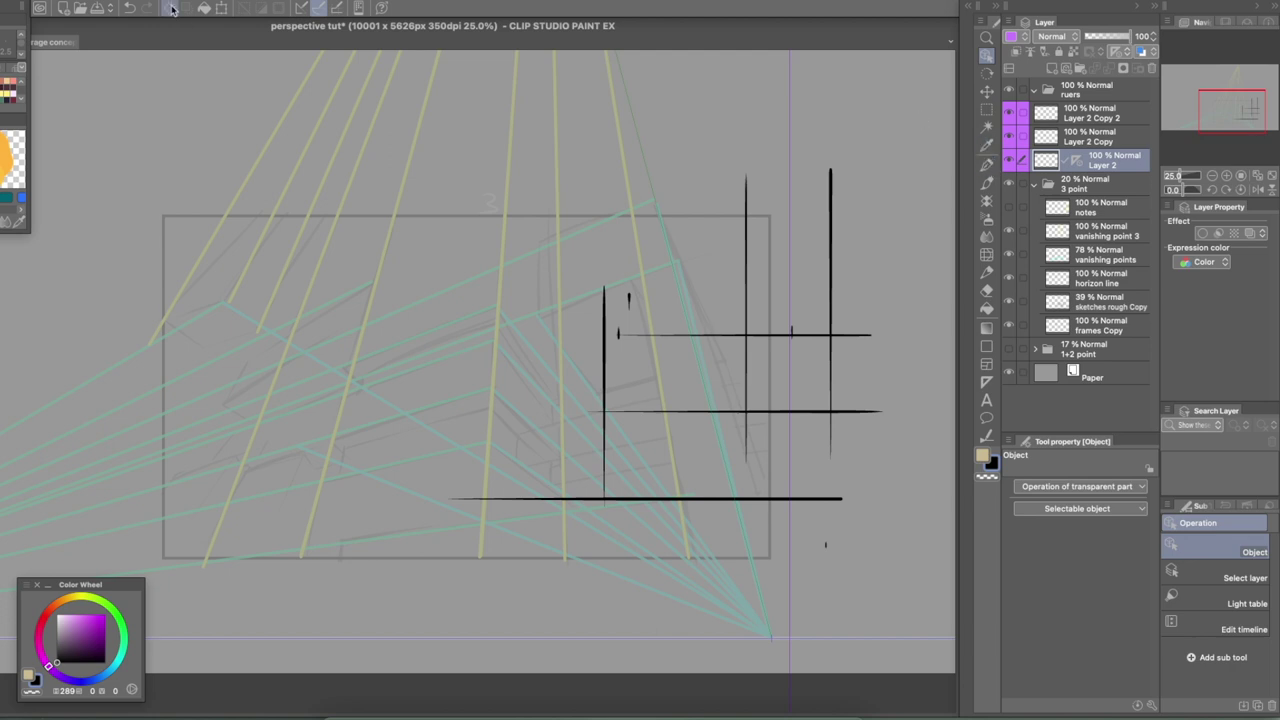
click(170, 9)
click(987, 164)
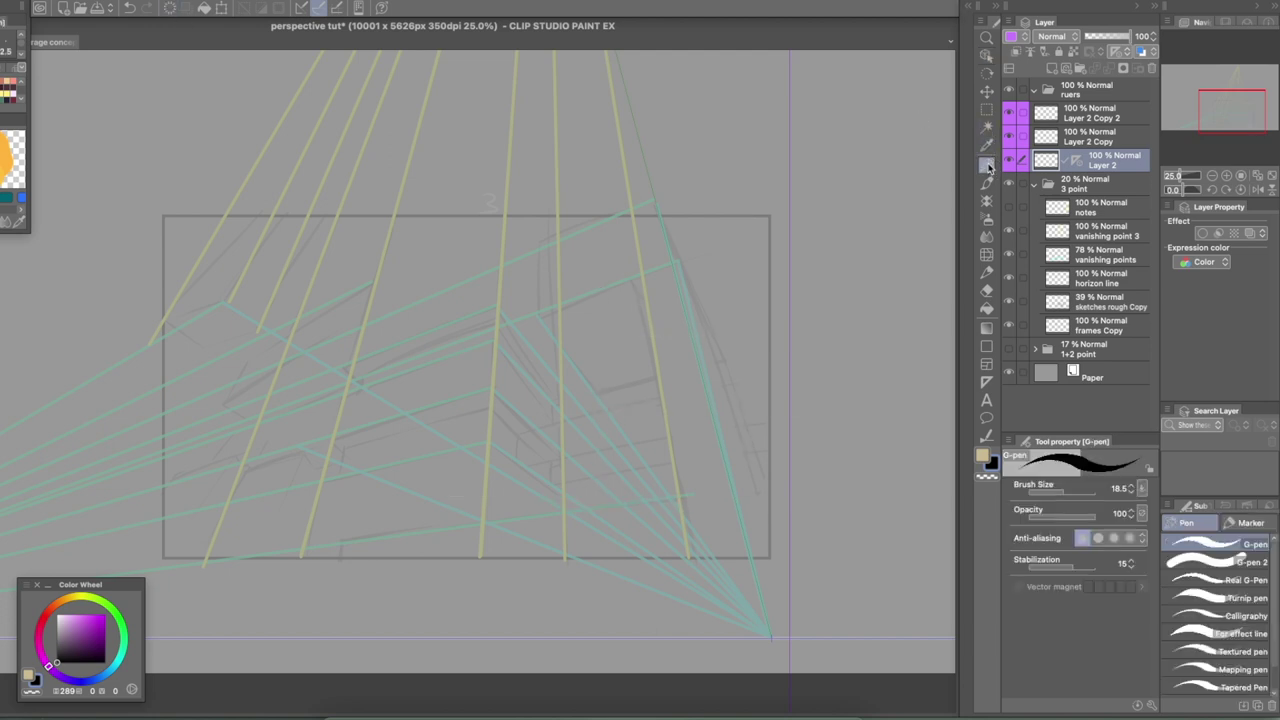
Step: Draw several vertical G-pen test strokes across the lower part of the frame, and remove them all from Layer 2
drag(803, 595, 803, 212)
drag(744, 557, 744, 252)
drag(640, 522, 640, 384)
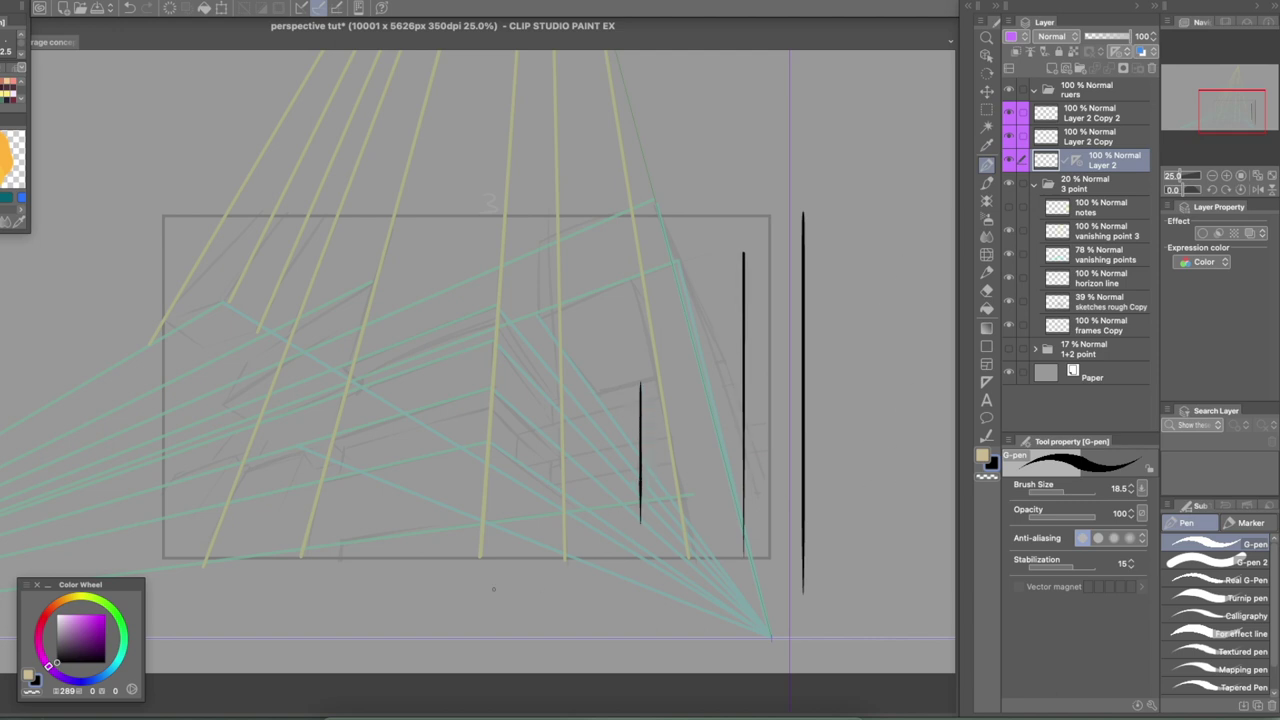
drag(459, 574, 459, 536)
drag(787, 580, 787, 490)
key(ctrl+z)
key(ctrl+z)
key(ctrl+z)
key(Delete)
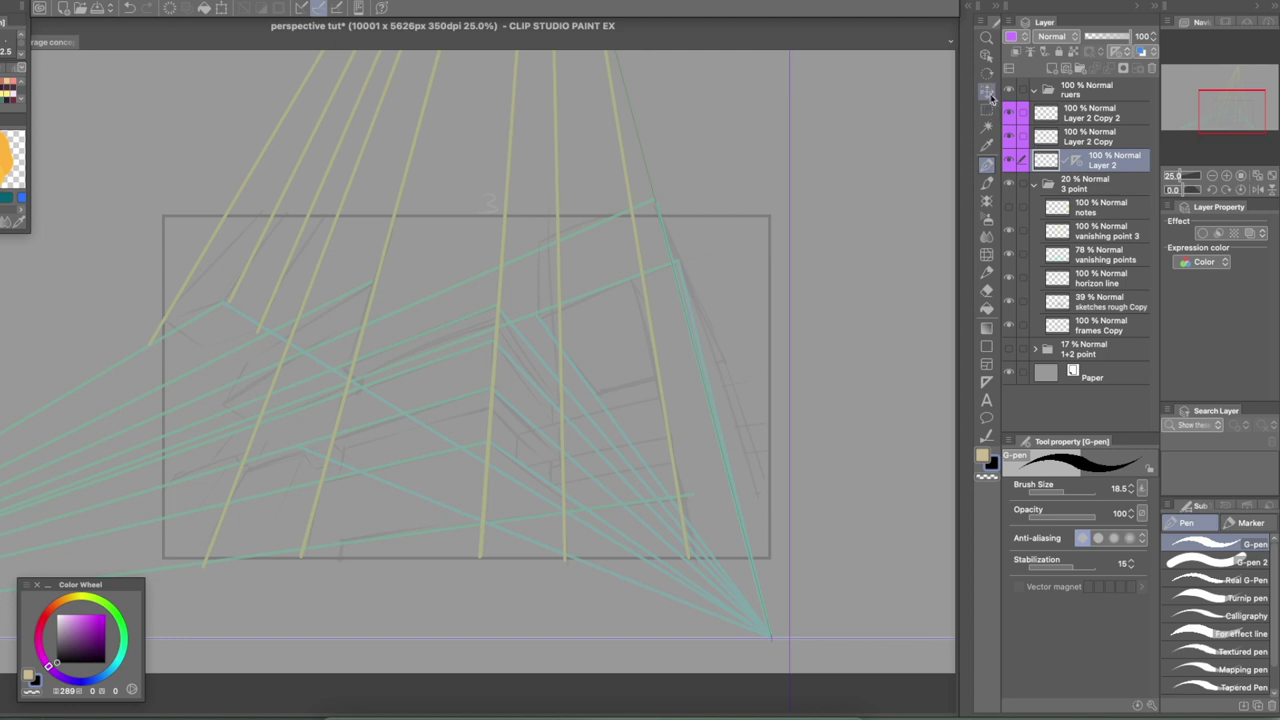
Step: Shift the perspective ruler's horizon line handle up and to the right with the Object tool, and put it back
click(987, 55)
click(794, 637)
drag(790, 638, 843, 620)
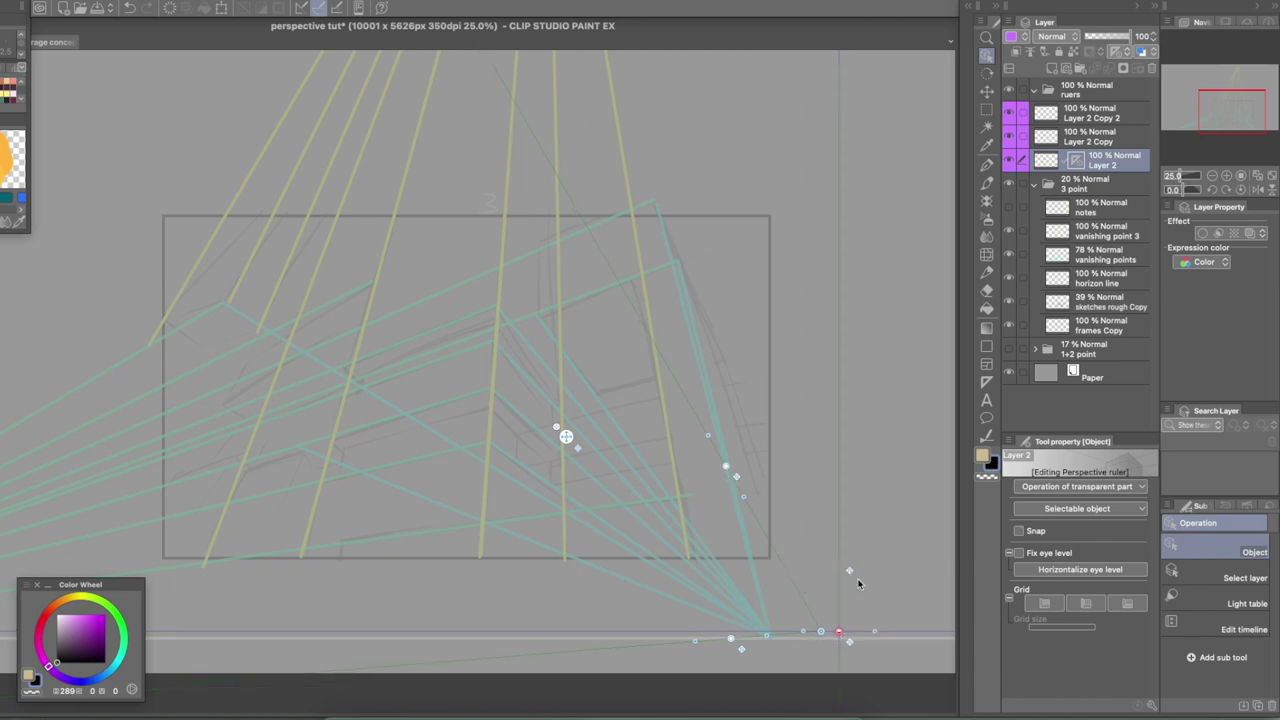
key(ctrl+2)
click(874, 647)
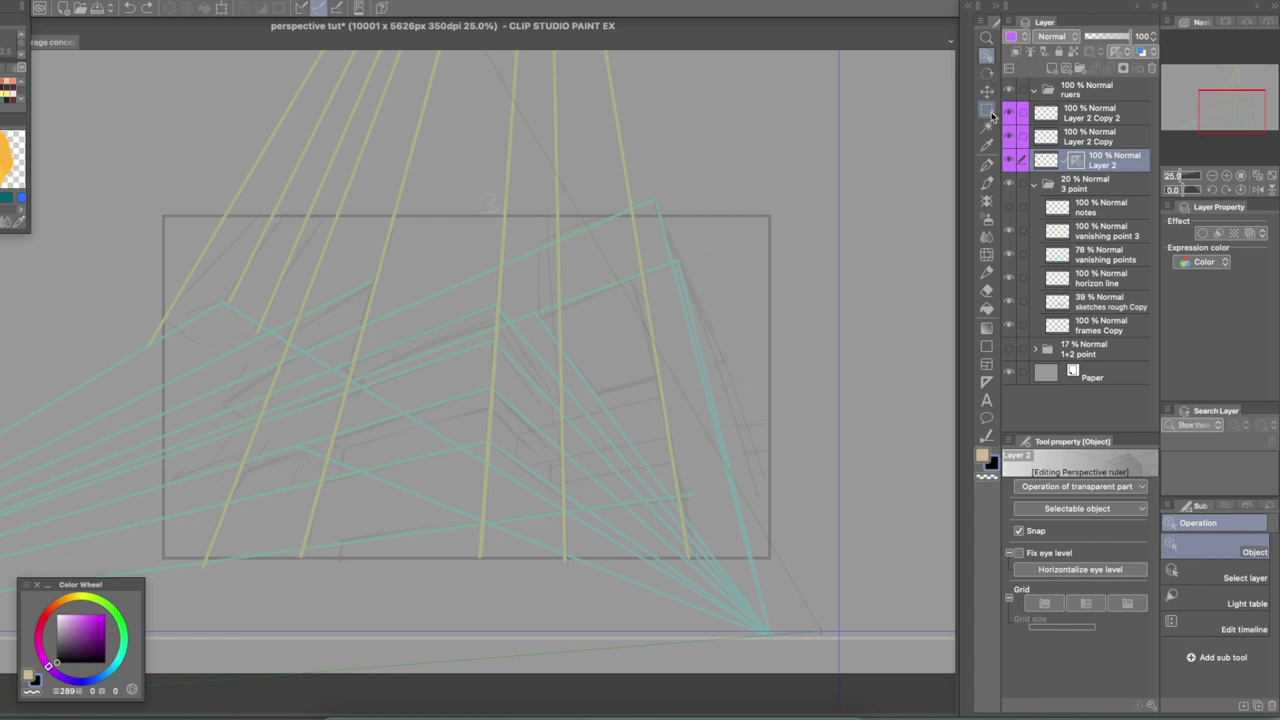
click(830, 637)
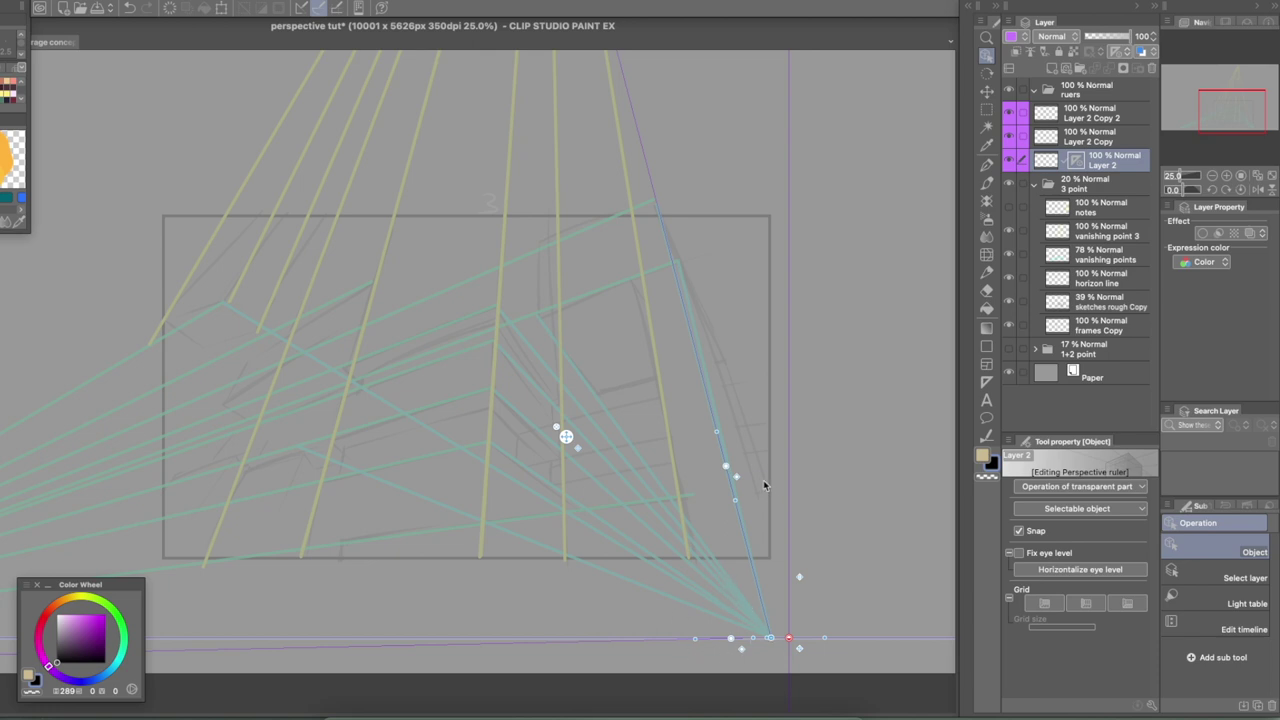
Step: Swing the perspective ruler's two guide lines around the vanishing point into the frame, roughly along the teal sketch lines
mouse_move(726, 467)
mouse_down()
mouse_move(714, 469)
mouse_move(725, 462)
mouse_up()
drag(730, 640, 629, 553)
drag(726, 464, 601, 433)
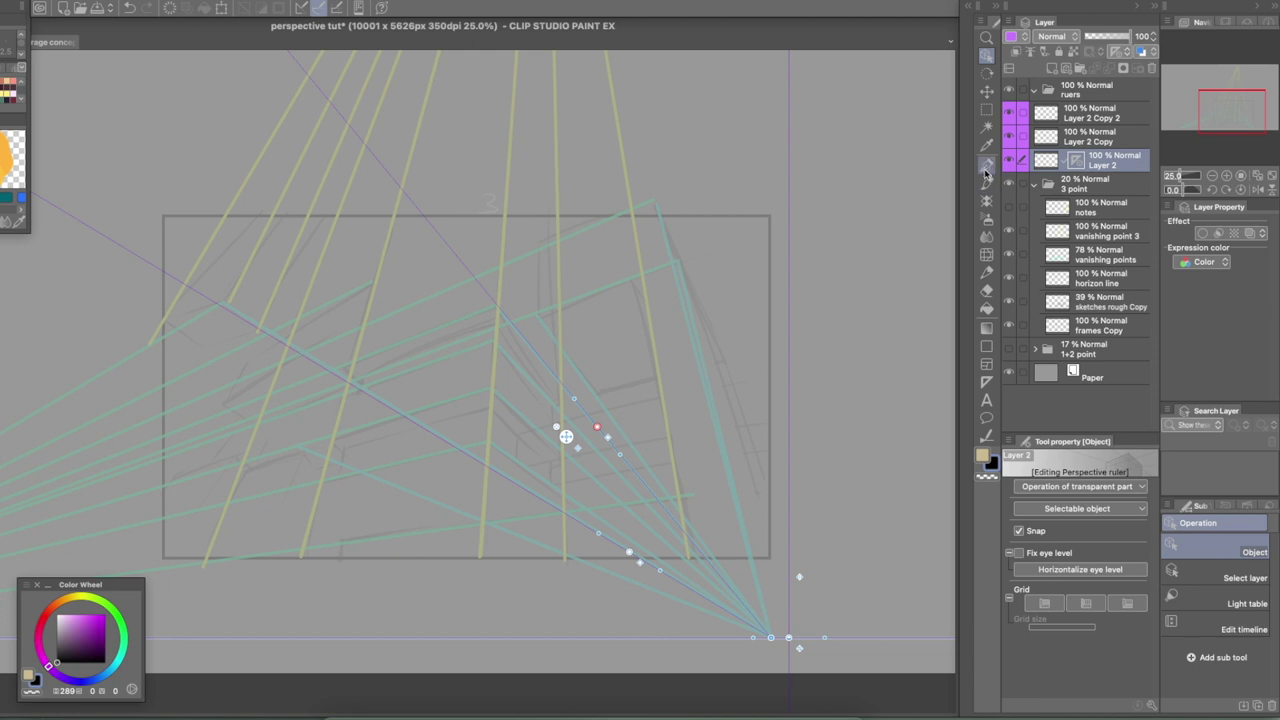
drag(597, 427, 593, 424)
drag(629, 551, 609, 570)
drag(594, 424, 591, 421)
Step: Reposition the two guide handles so one sits near the central yellow-teal line crossing and the other in the frame's lower middle
drag(596, 428, 700, 342)
mouse_move(615, 569)
mouse_down()
mouse_move(696, 516)
mouse_move(683, 507)
mouse_move(590, 565)
mouse_up()
drag(690, 330, 561, 386)
drag(561, 386, 513, 327)
drag(590, 565, 374, 461)
mouse_move(514, 329)
mouse_down()
mouse_move(586, 272)
mouse_move(661, 240)
mouse_move(531, 282)
mouse_move(562, 255)
mouse_move(900, 226)
mouse_move(540, 216)
mouse_move(492, 306)
mouse_move(657, 486)
mouse_move(618, 430)
mouse_move(272, 102)
mouse_move(229, 84)
mouse_move(723, 587)
mouse_move(655, 448)
mouse_move(577, 337)
mouse_move(520, 342)
mouse_move(513, 327)
mouse_up()
drag(374, 474, 455, 511)
Step: Draw vertical G-pen test strokes in the lower middle of the frame, and clear them from Layer 2
key(p)
drag(526, 544, 525, 356)
drag(457, 534, 457, 436)
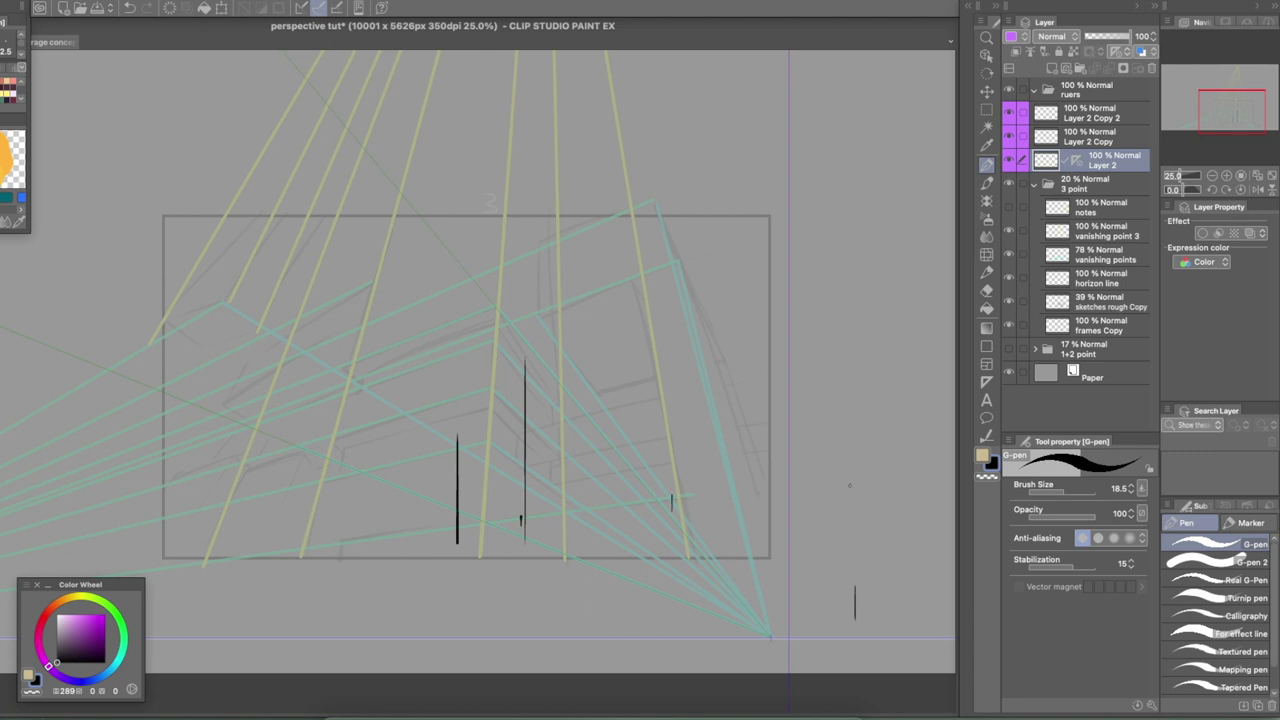
click(170, 8)
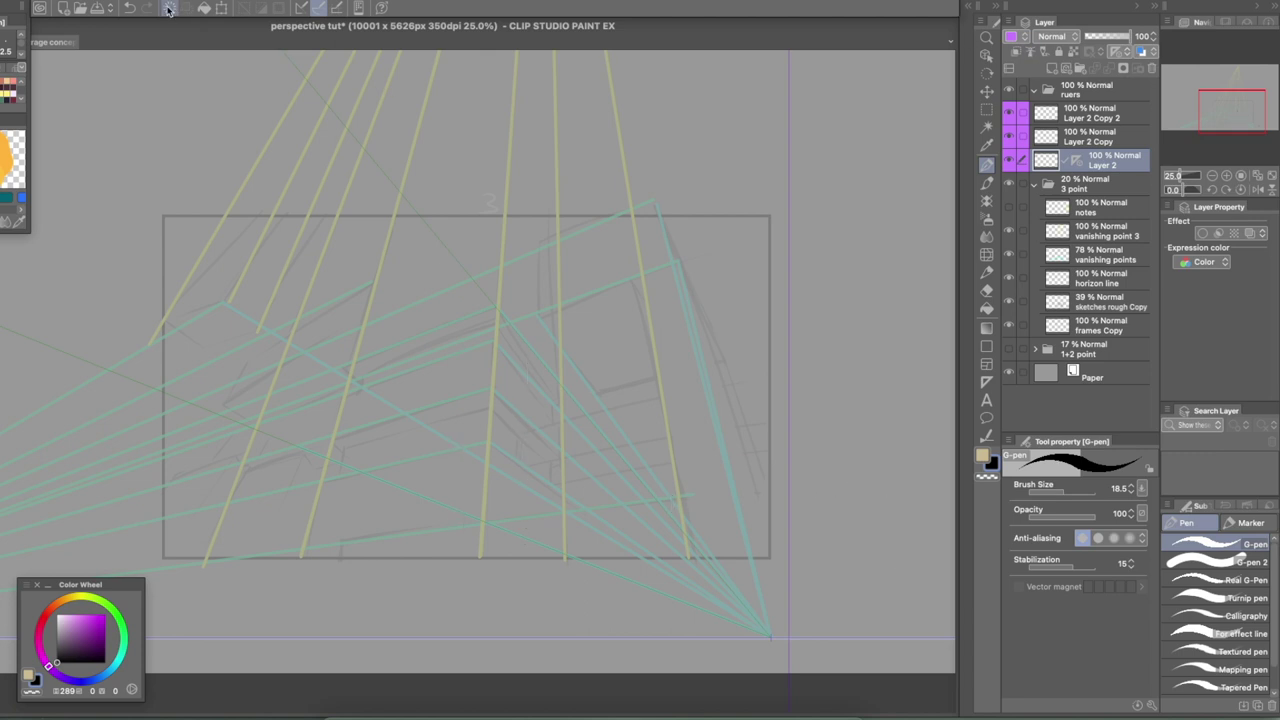
Step: Turn snapping back on for the two guide lines, and move the ruler's horizon line handle slightly up and left
key(o)
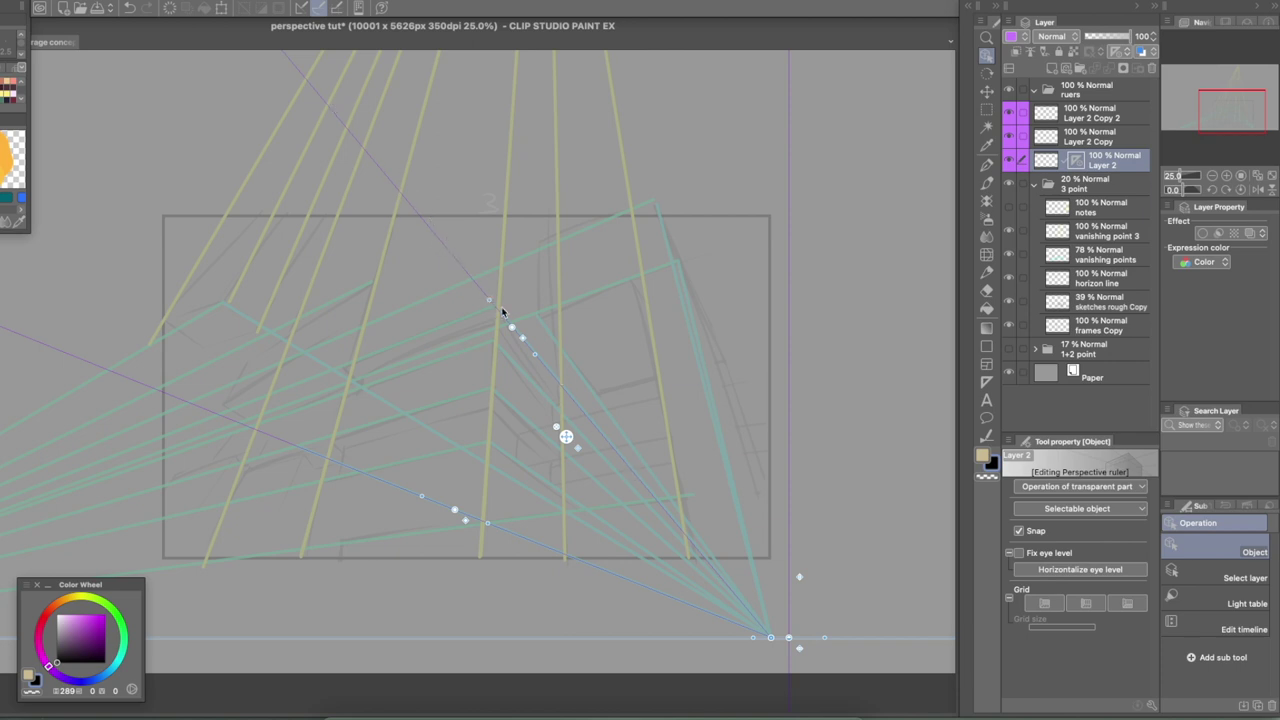
drag(788, 637, 760, 626)
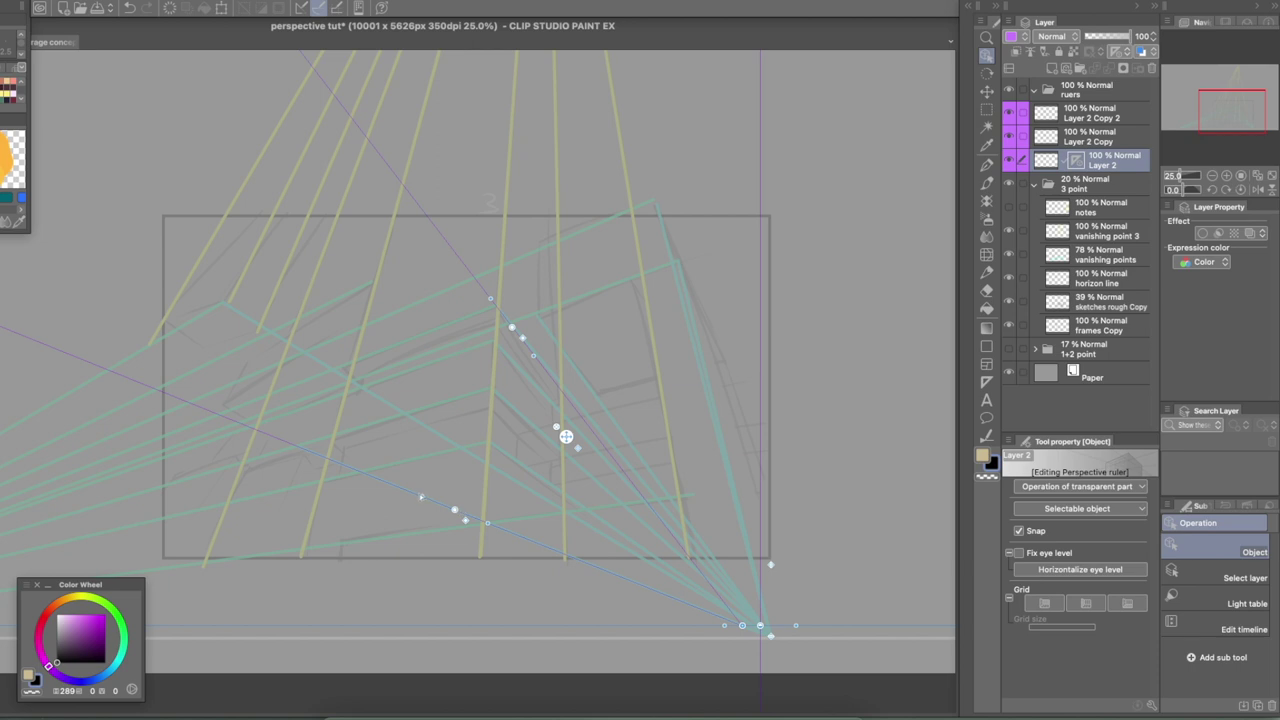
Step: Pull the perspective ruler's vanishing point diagonally down and right, far beyond the canvas, so the two guide lines run nearly parallel
drag(770, 635, 864, 686)
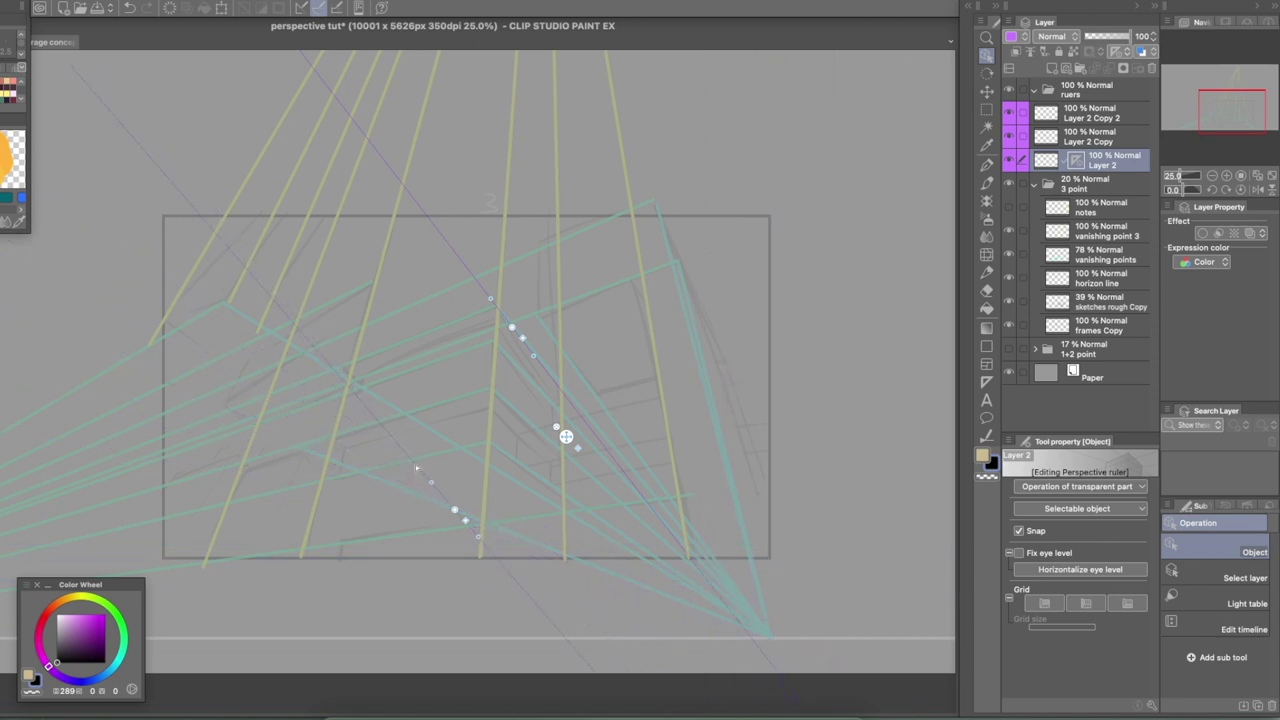
mouse_move(767, 635)
mouse_down()
mouse_move(880, 640)
mouse_move(733, 587)
mouse_move(773, 643)
mouse_up()
drag(783, 582, 933, 662)
Step: Draw seven diagonal G-pen test strokes, snapped to the ruler, across the frame's right half, and clear them from Layer 2
key(p)
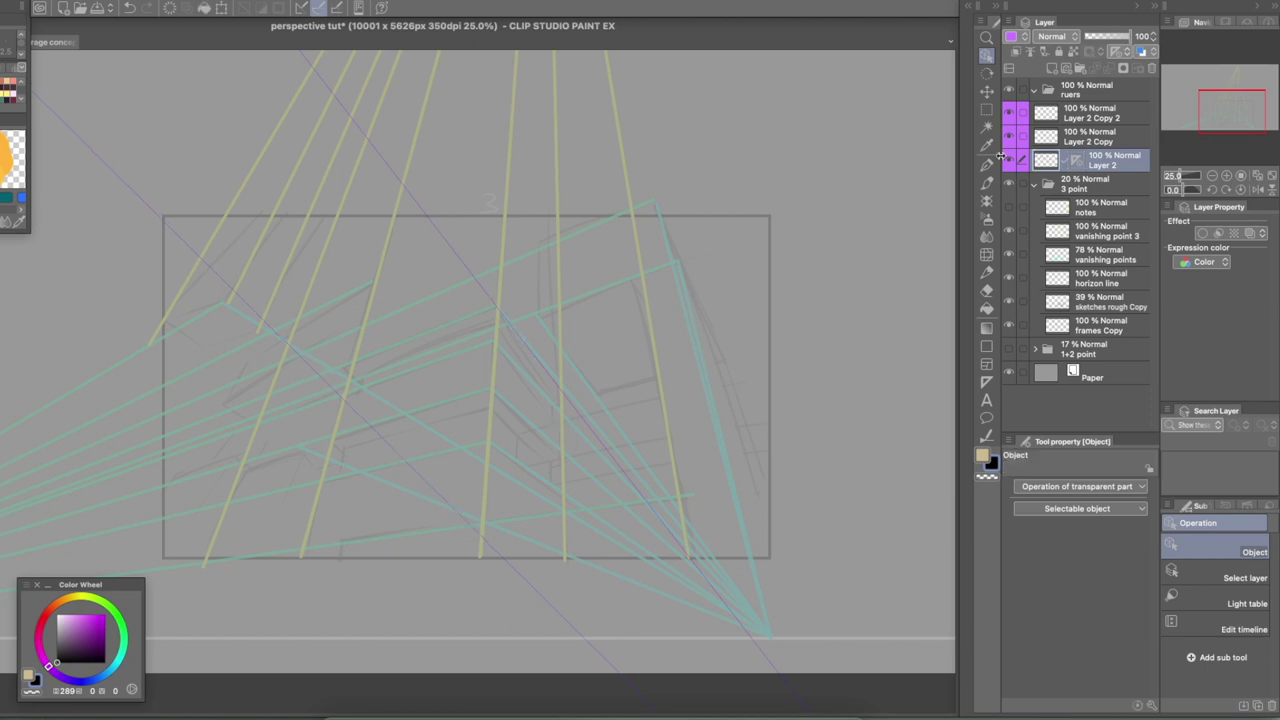
drag(493, 310, 651, 515)
drag(388, 378, 629, 633)
drag(450, 341, 634, 560)
drag(519, 282, 702, 532)
drag(577, 250, 753, 519)
drag(638, 247, 788, 497)
drag(684, 243, 775, 405)
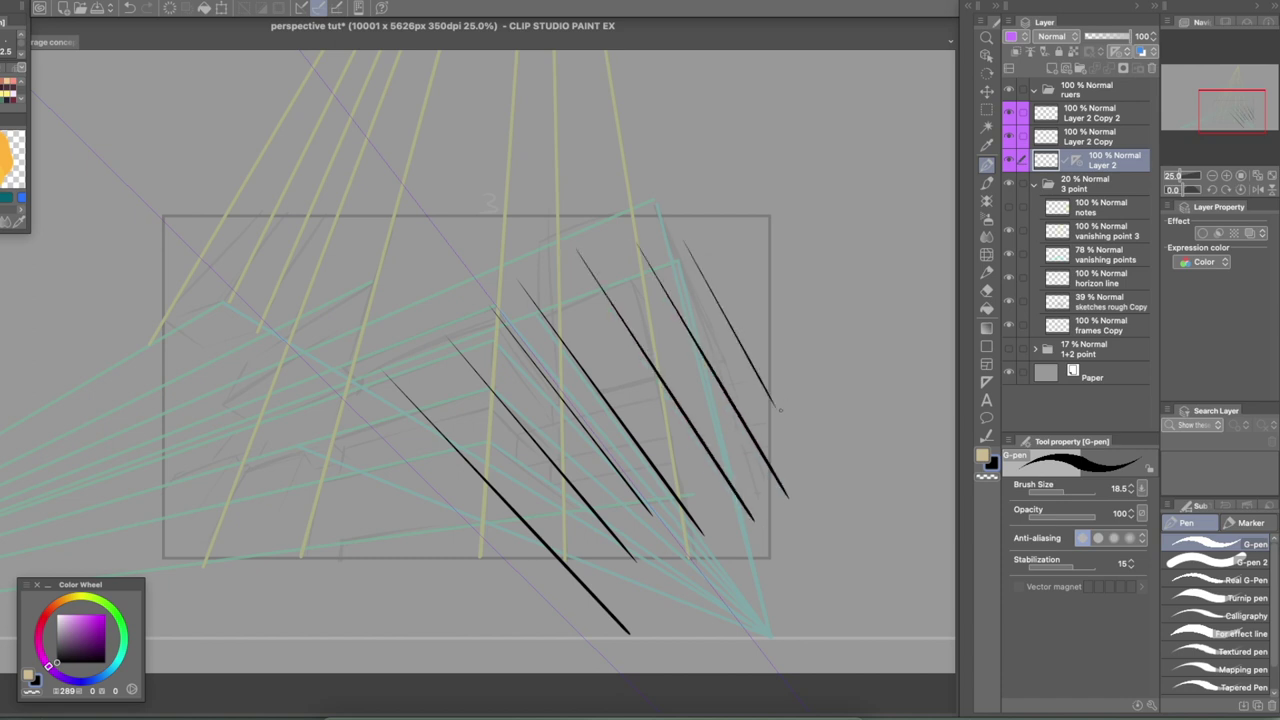
click(170, 8)
Step: Return the perspective ruler's vanishing point to where the teal lines converge, and swing its horizon line through several angles and back to horizontal
key(o)
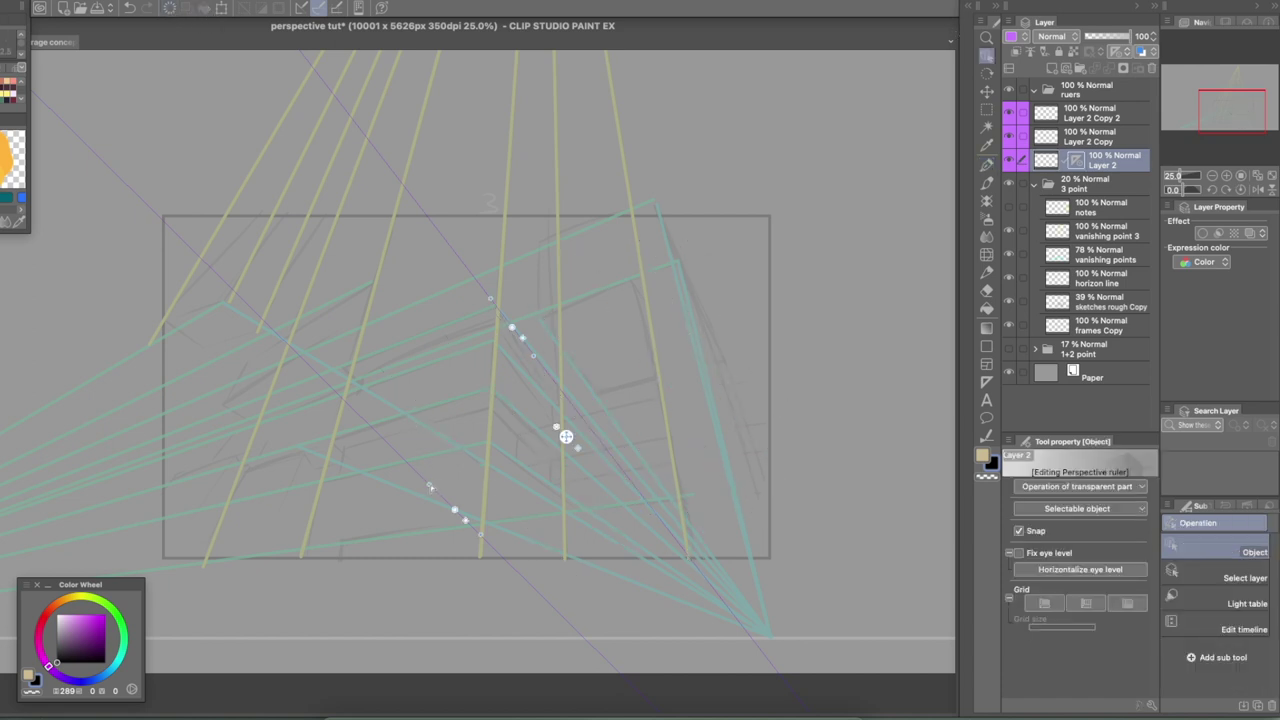
drag(820, 629, 781, 578)
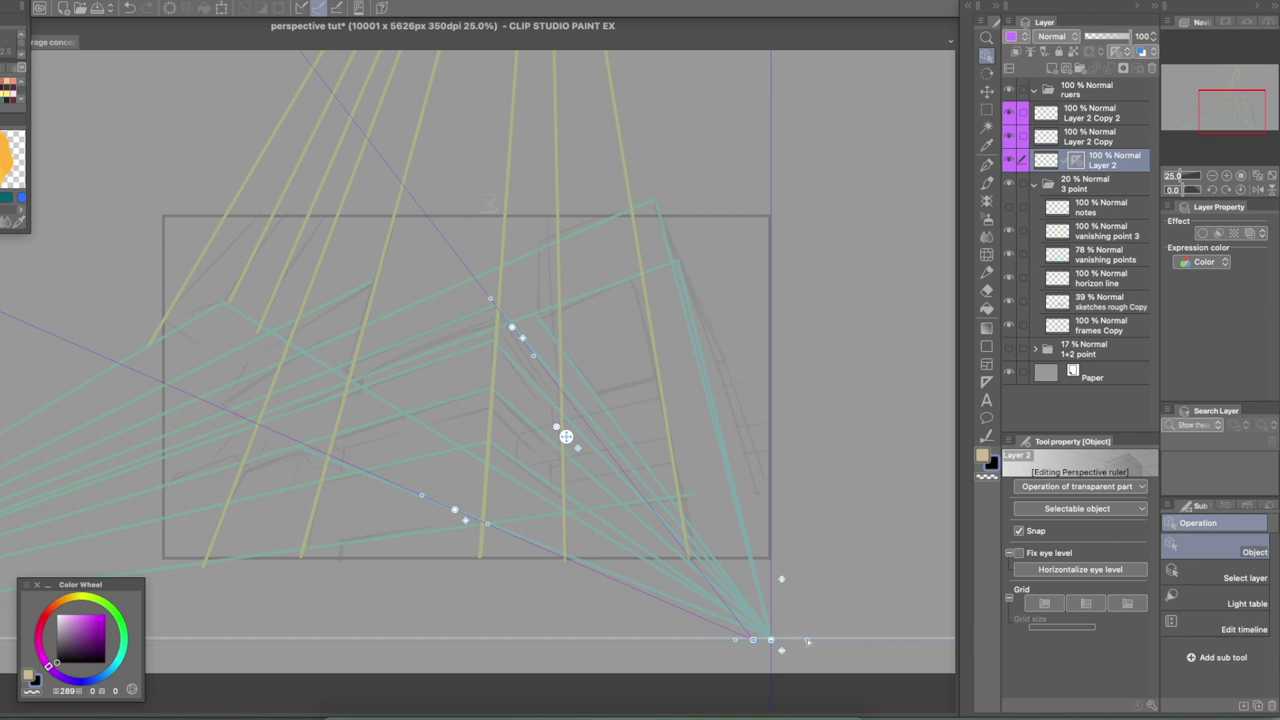
drag(808, 641, 796, 522)
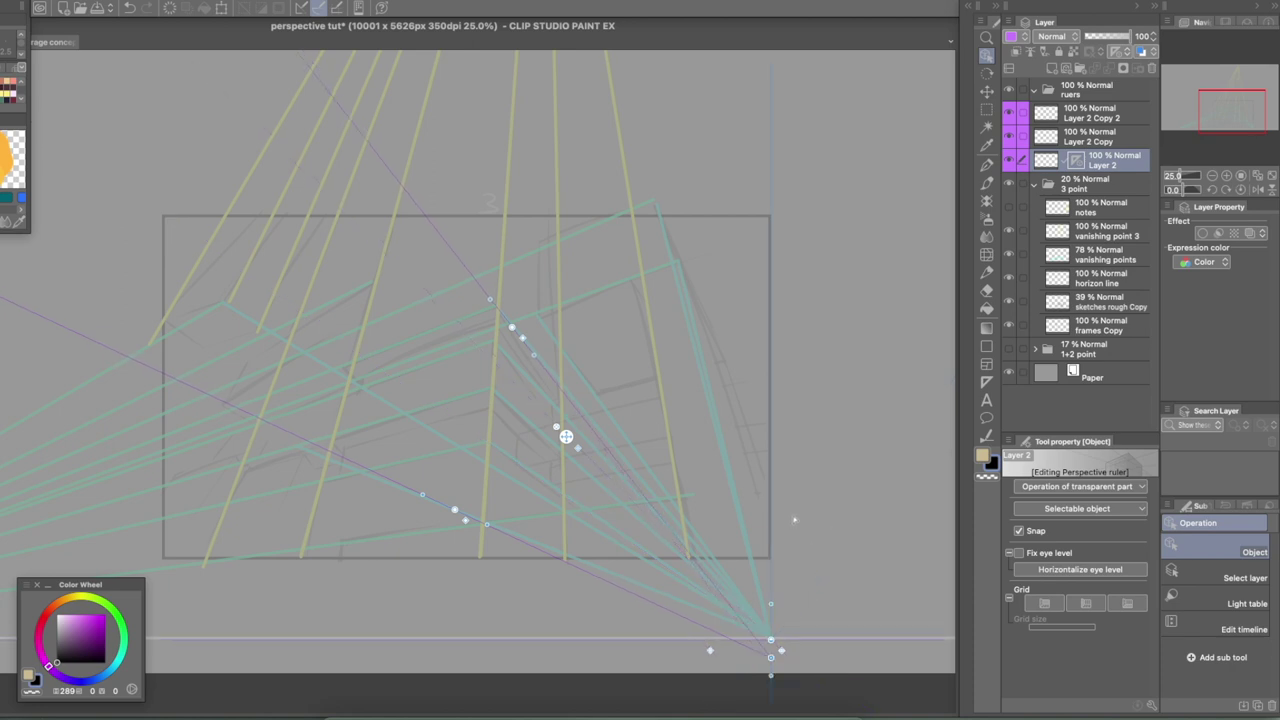
drag(794, 517, 837, 527)
drag(879, 555, 920, 610)
drag(900, 629, 735, 639)
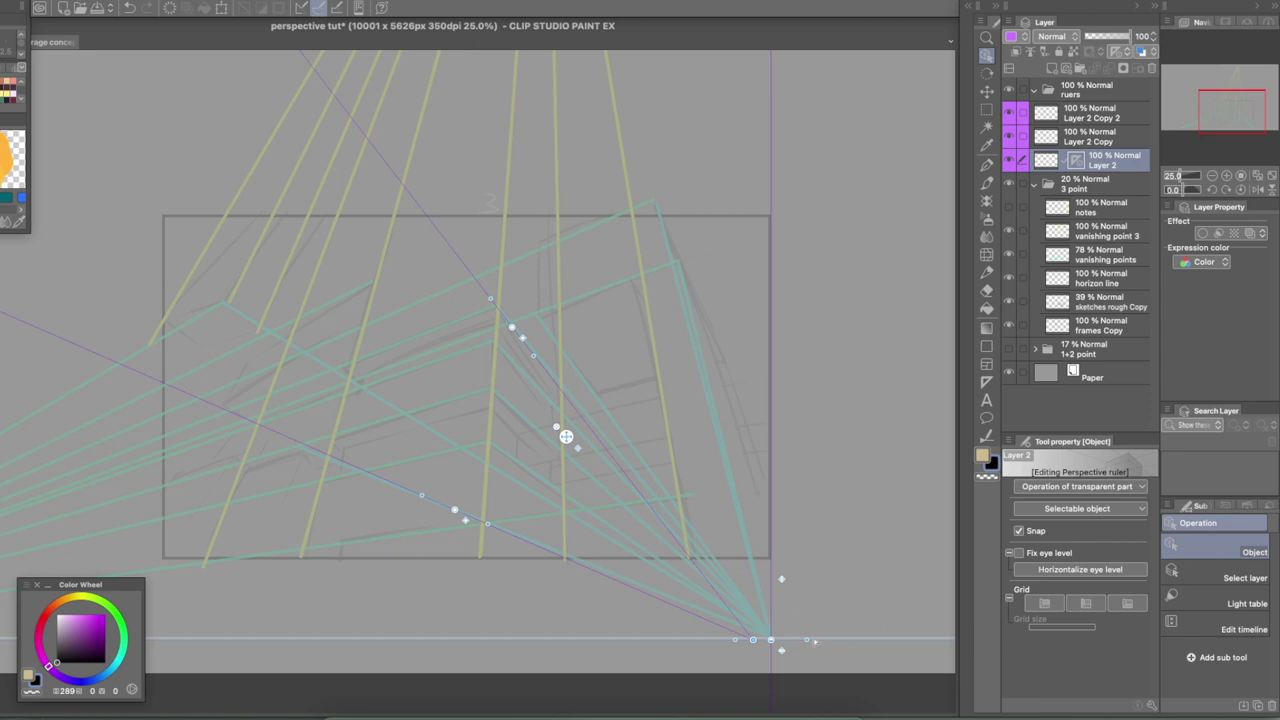
drag(807, 643, 815, 670)
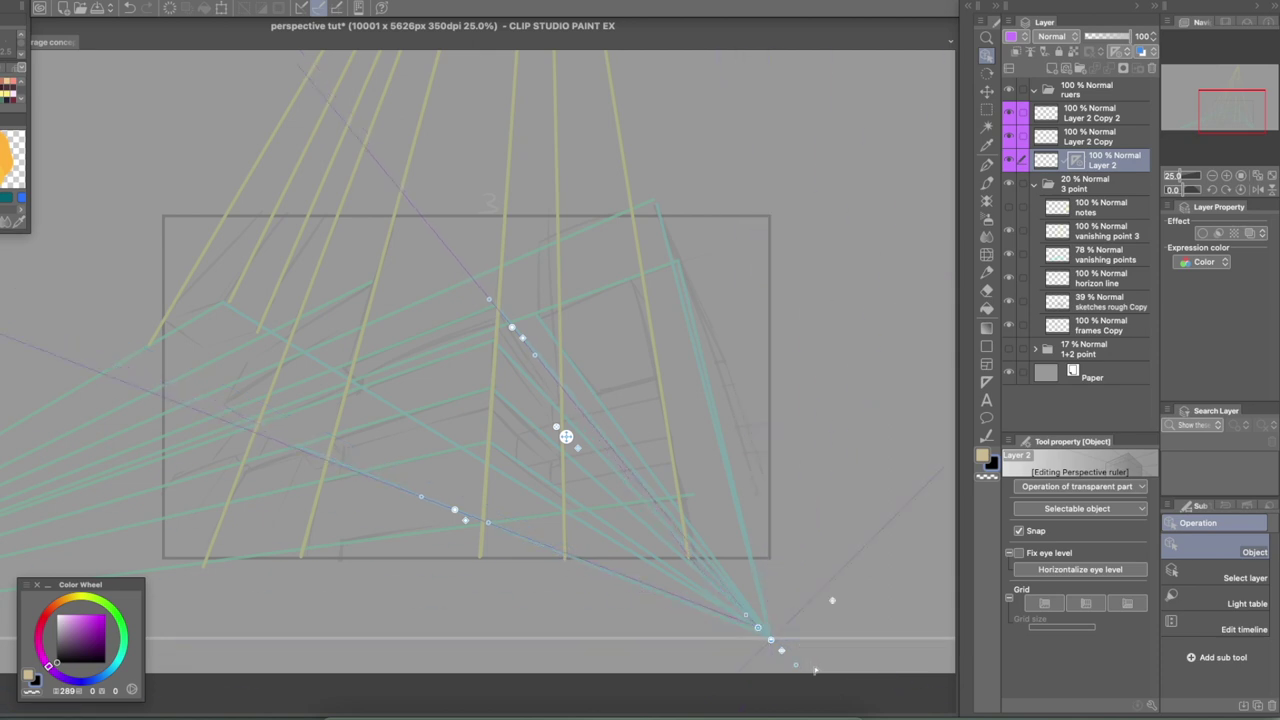
drag(796, 690, 848, 630)
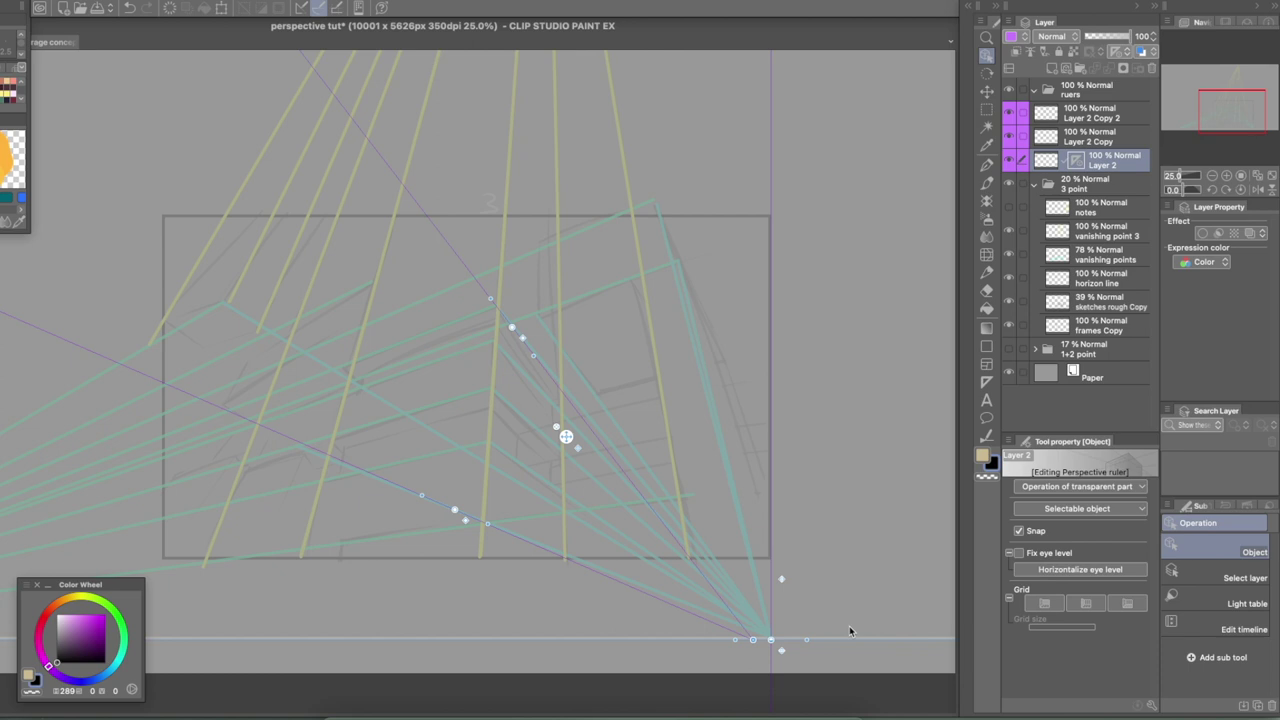
Step: Slide the vanishing point left along the horizon line and back to where the teal lines converge
drag(768, 638, 687, 637)
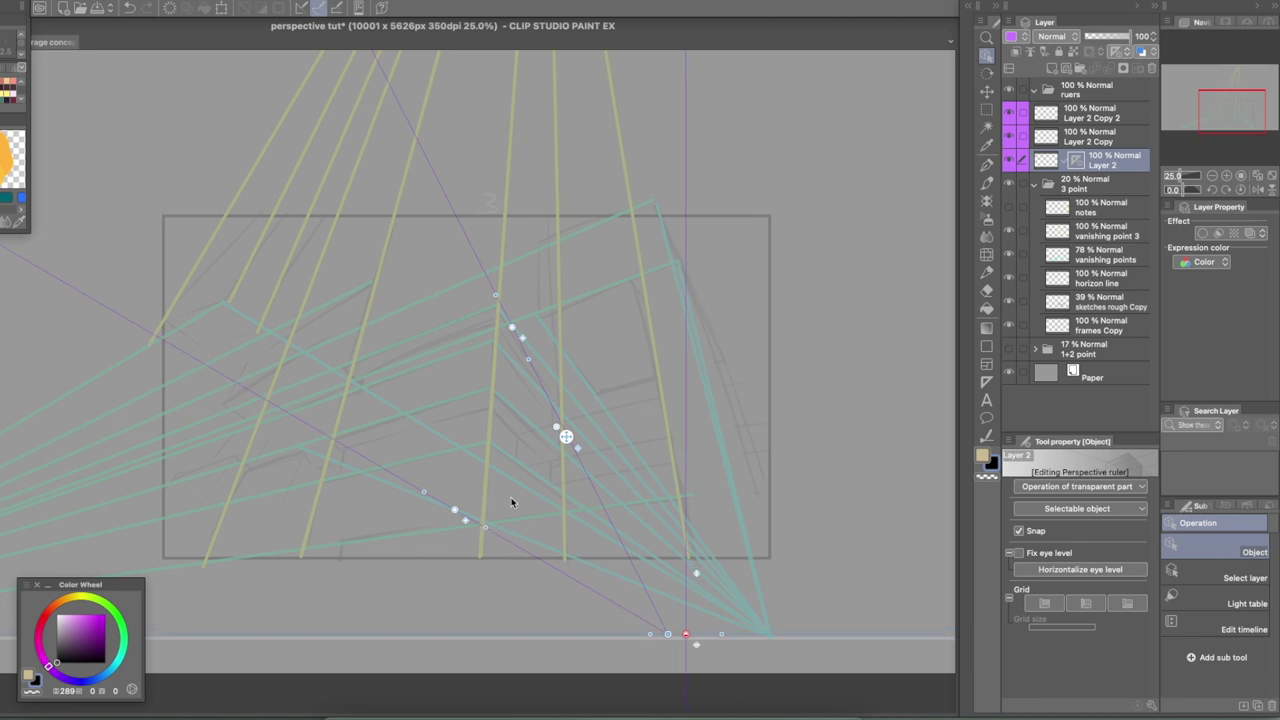
drag(687, 637, 766, 634)
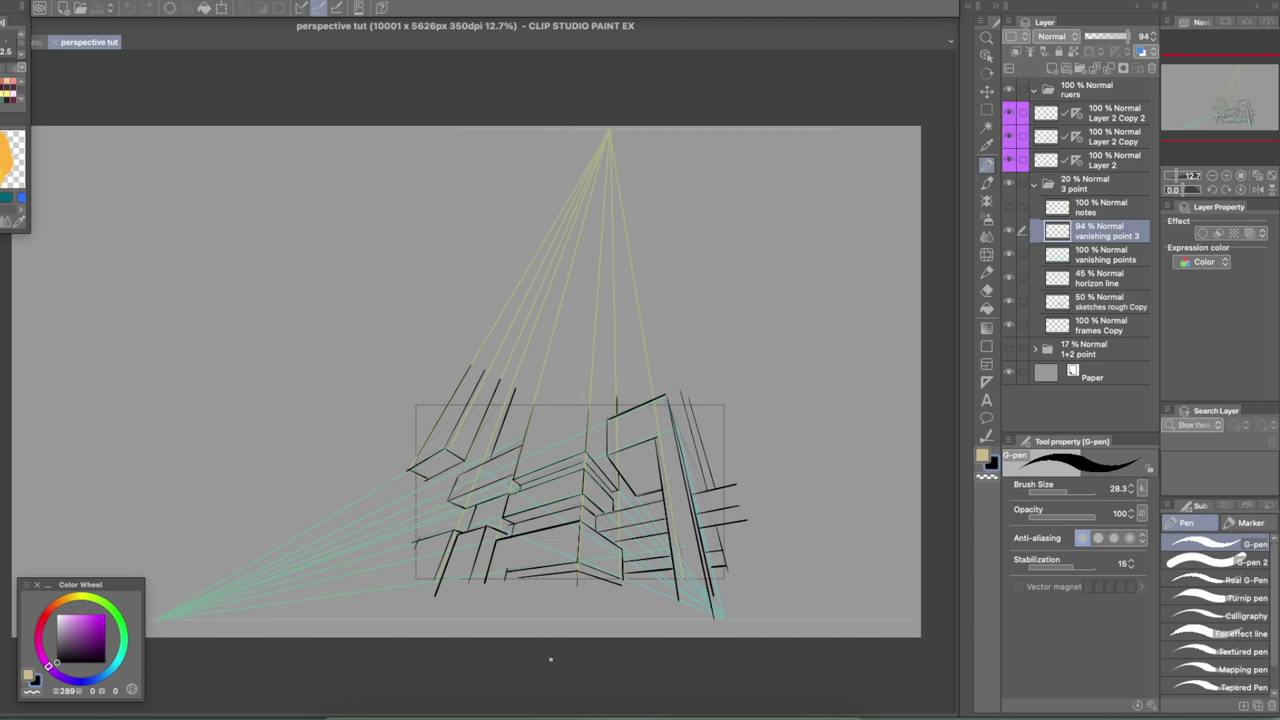
Step: Select Layer 2 in the inked three-point sketch and inspect its perspective ruler against the linework at 25% zoom
click(1227, 176)
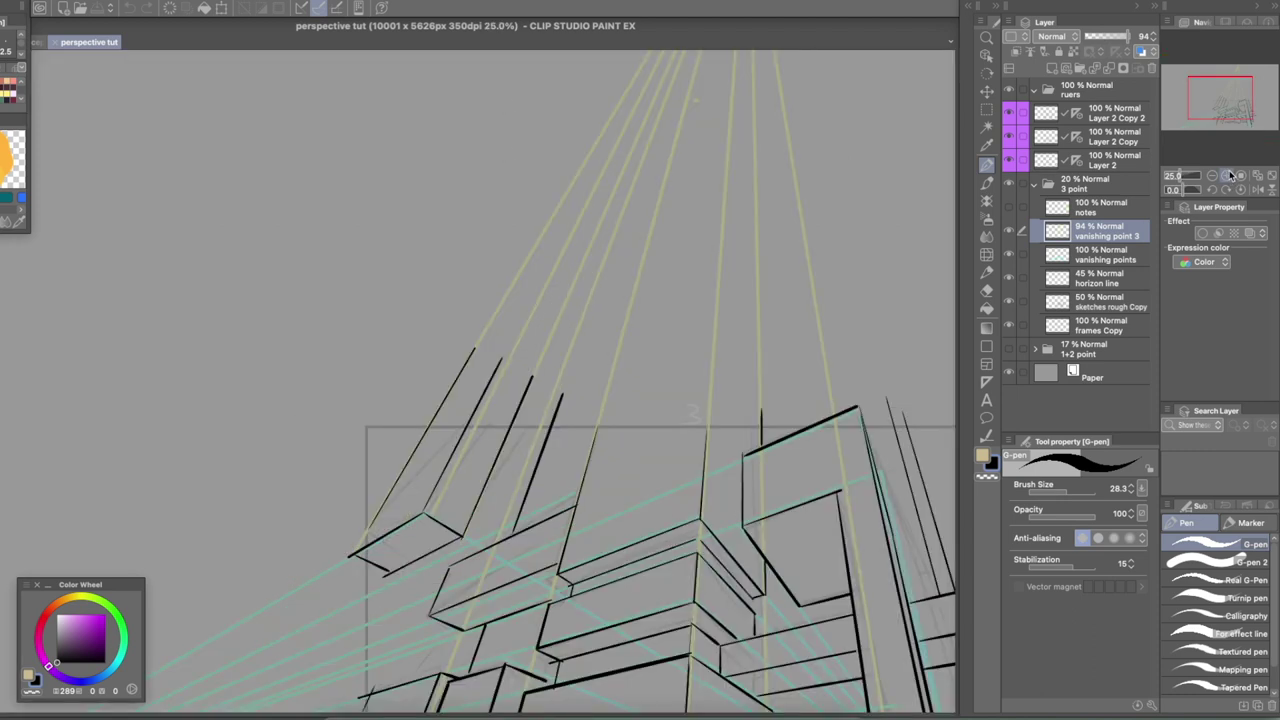
drag(1222, 116, 1233, 128)
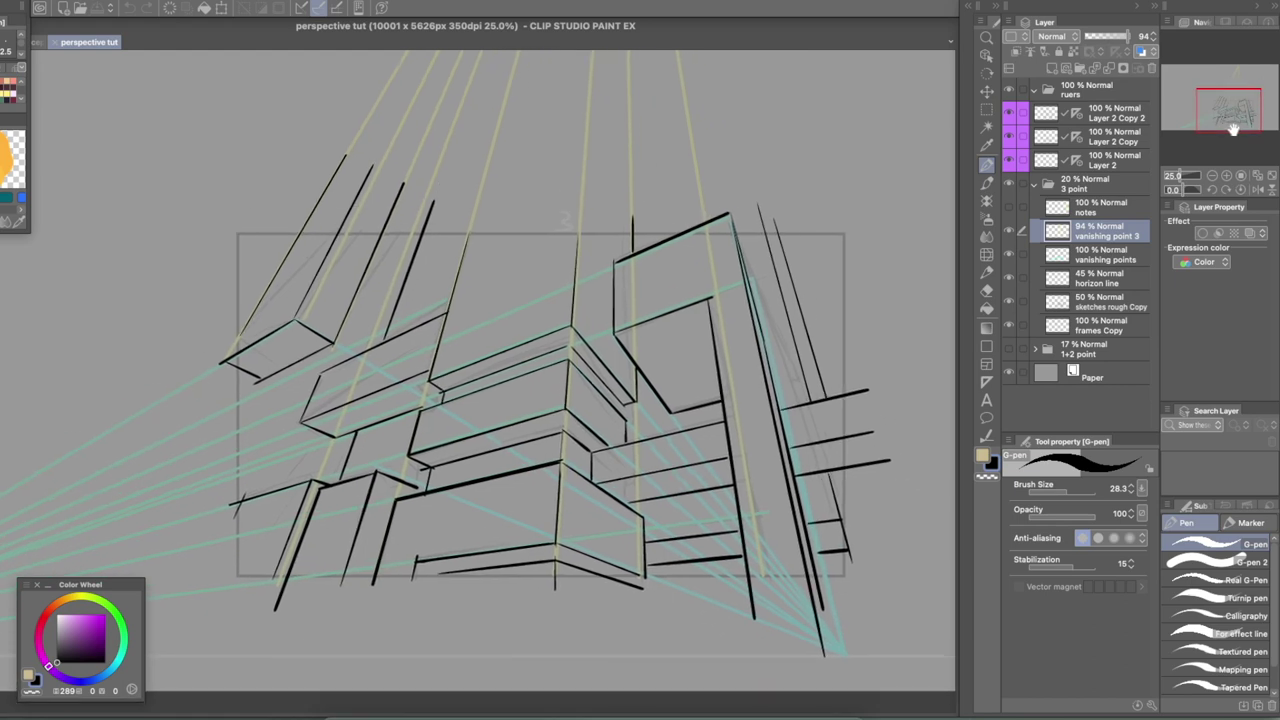
click(1107, 157)
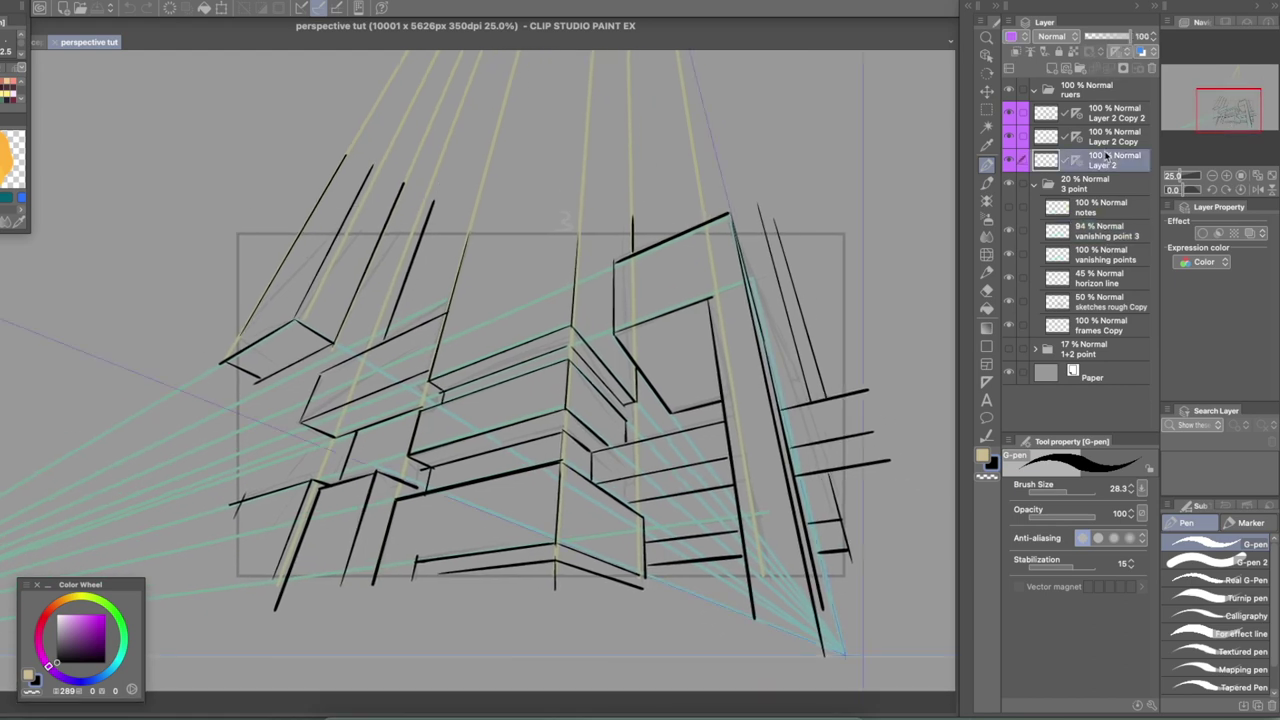
drag(1225, 119, 1230, 117)
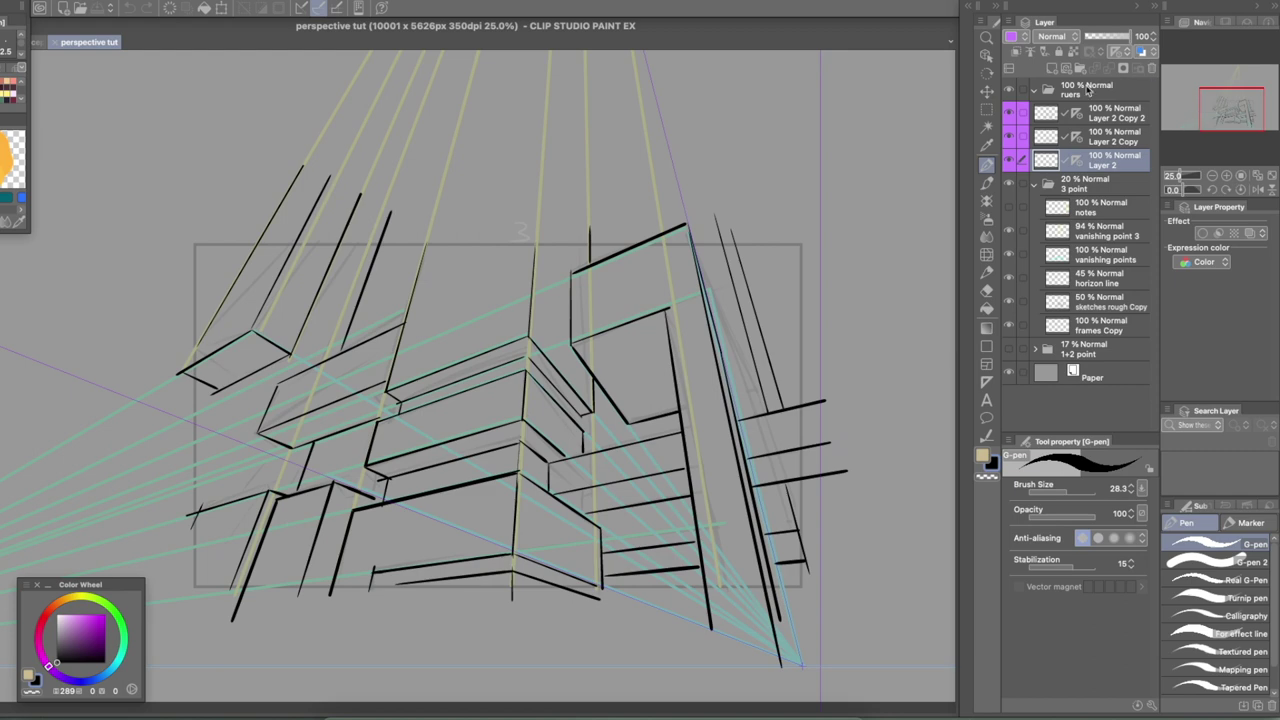
click(1014, 160)
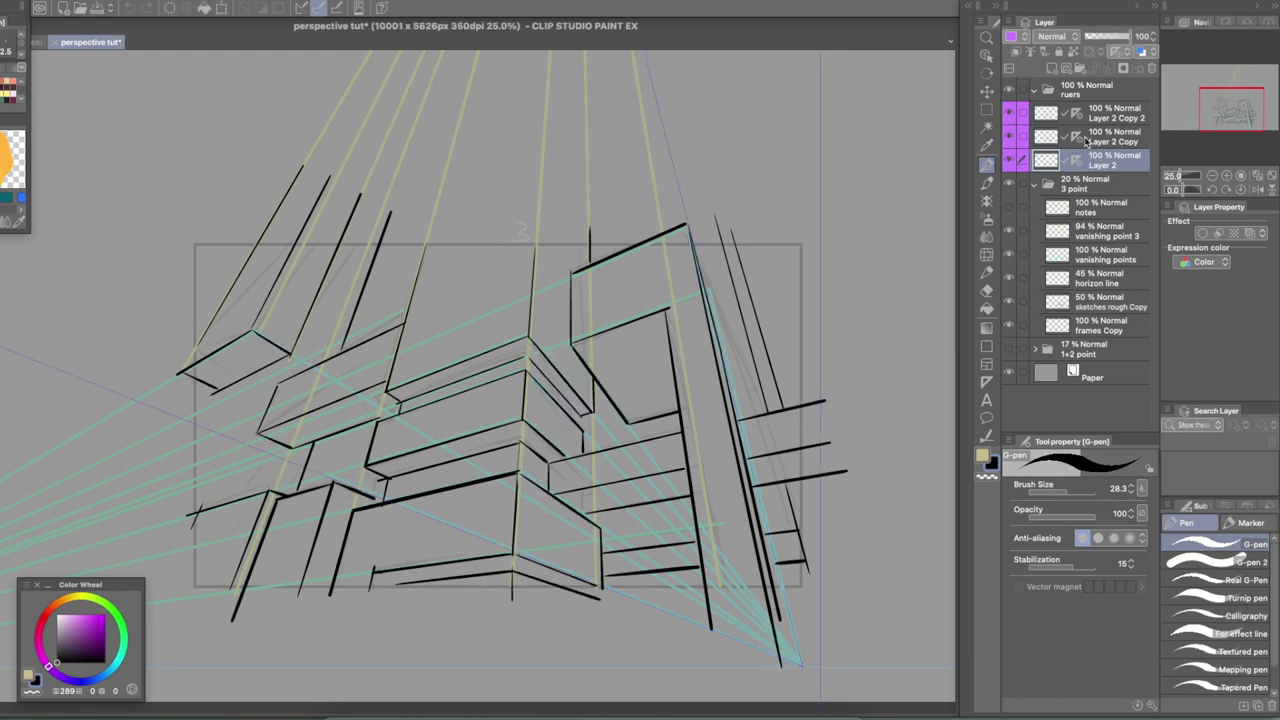
Step: Select Layer 2 Copy and toggle its visibility to inspect its perspective ruler over the inked buildings
click(1010, 138)
click(1010, 138)
click(1022, 137)
click(1010, 138)
click(1010, 138)
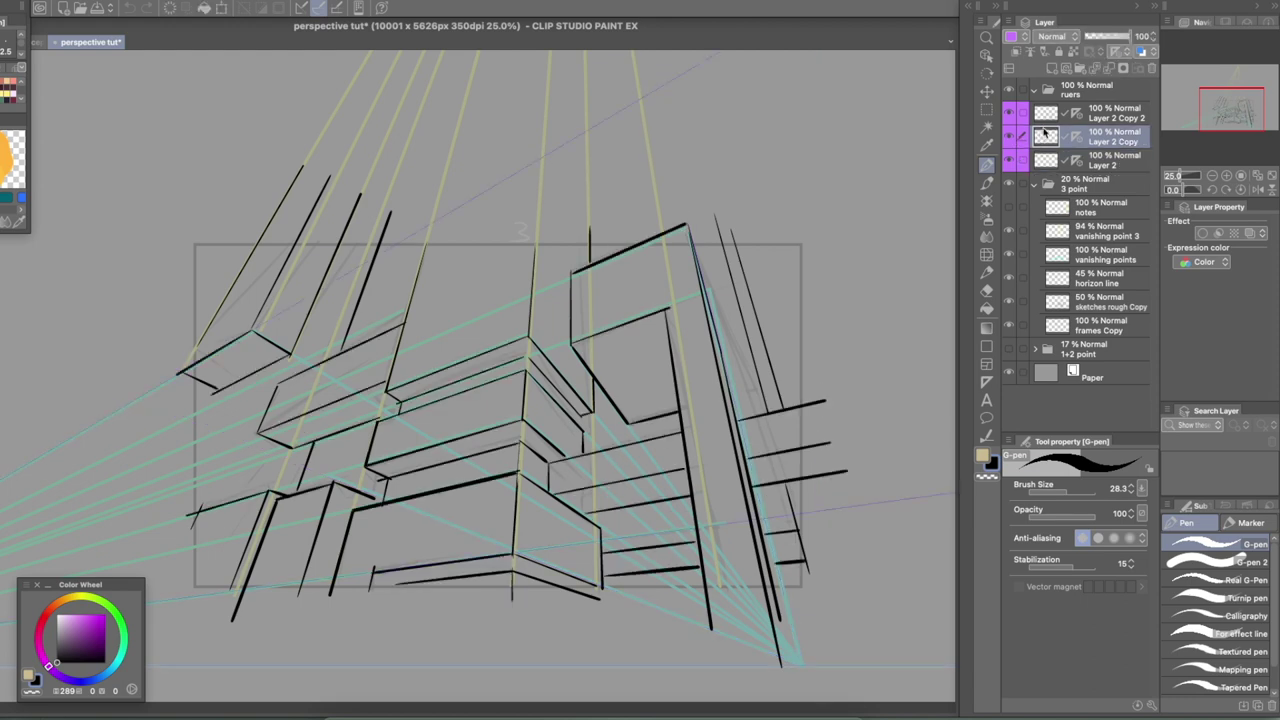
Step: Select Layer 2 Copy 2 and toggle its visibility to inspect the ruler for the upper vanishing point across the whole drawing
click(1051, 112)
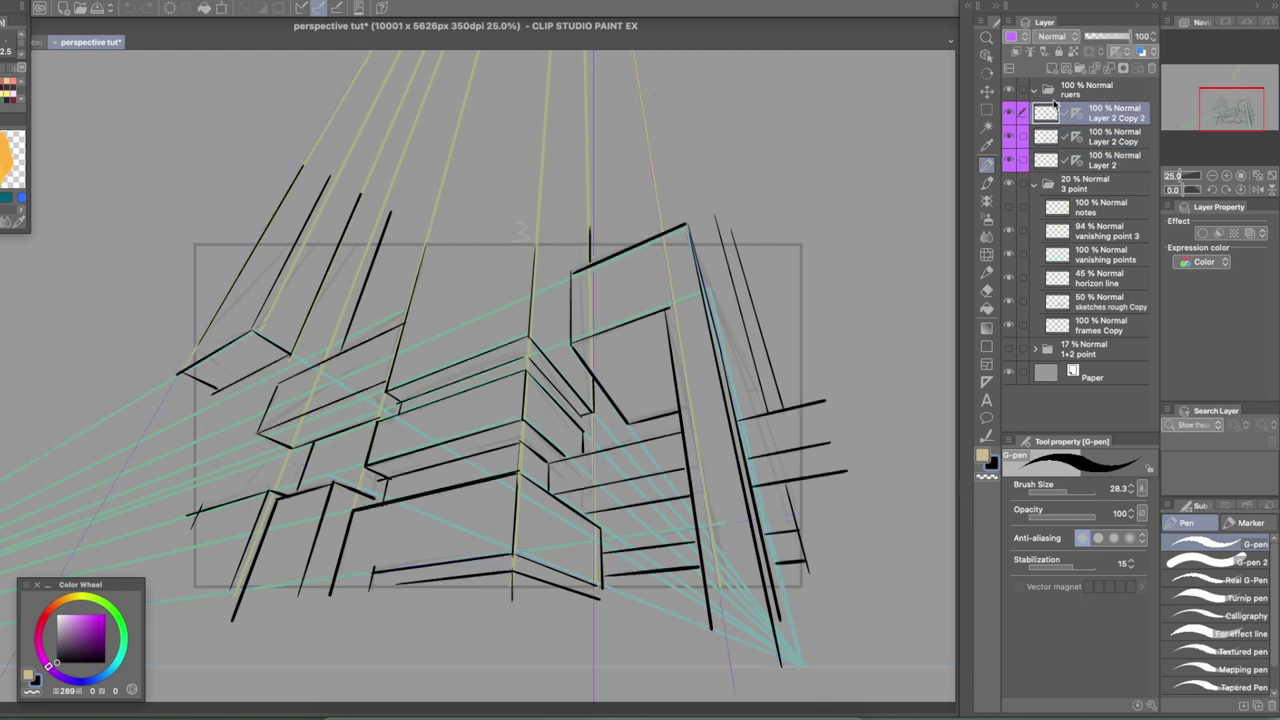
click(1011, 112)
click(1011, 112)
click(1212, 175)
drag(1227, 128, 1215, 116)
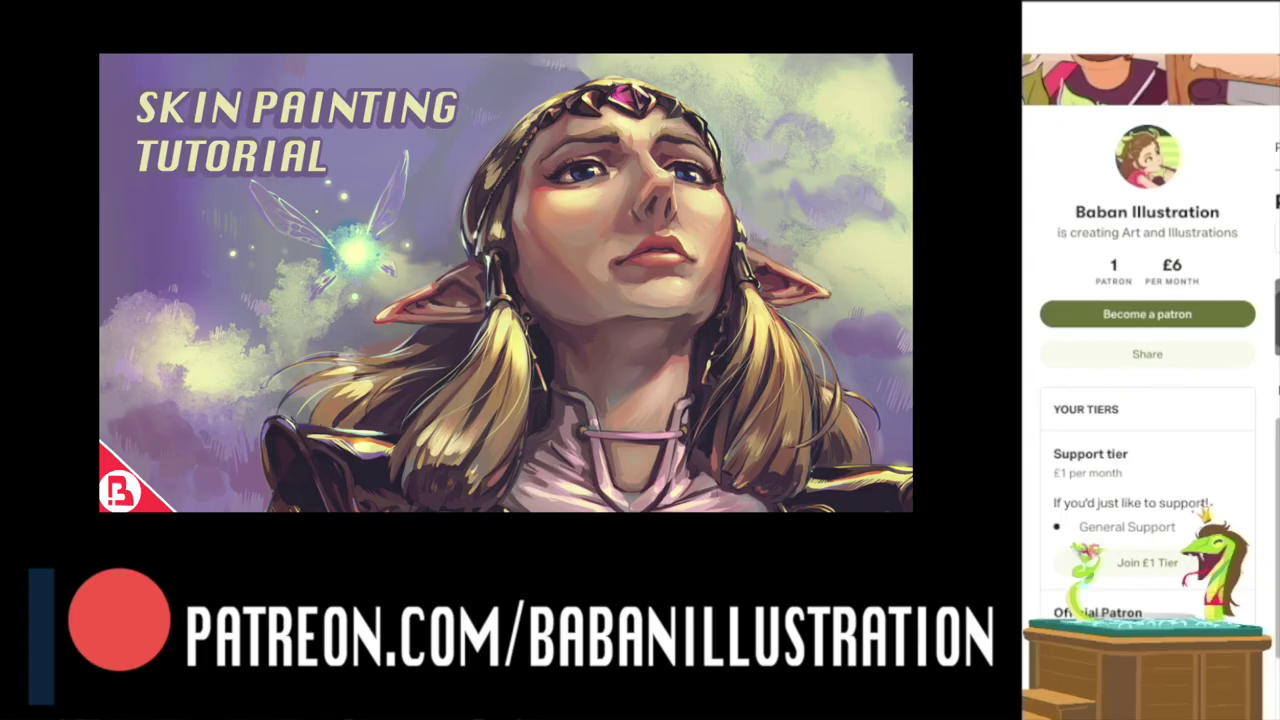